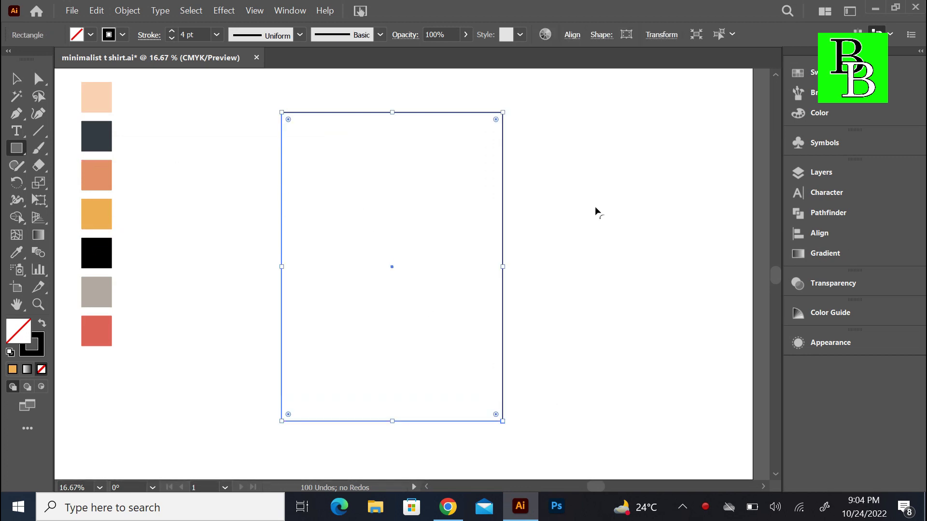
- Draw a tall narrow rectangle and place it inside the large rectangle, centred on its bottom edge
{"action": "mouse_move", "coordinate": [581, 203]}
{"action": "left_mouse_down"}
{"action": "mouse_move", "coordinate": [621, 265]}
{"action": "mouse_move", "coordinate": [646, 399]}
{"action": "mouse_move", "coordinate": [639, 420]}
{"action": "mouse_move", "coordinate": [595, 416]}
{"action": "left_mouse_up"}
{"action": "key", "text": "v"}
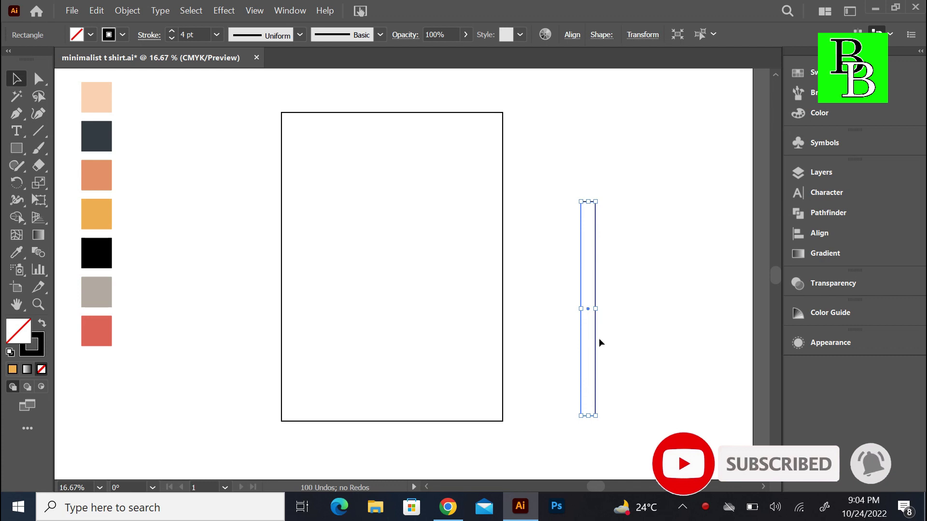
{"action": "left_click_drag", "start_coordinate": [596, 338], "coordinate": [400, 346]}
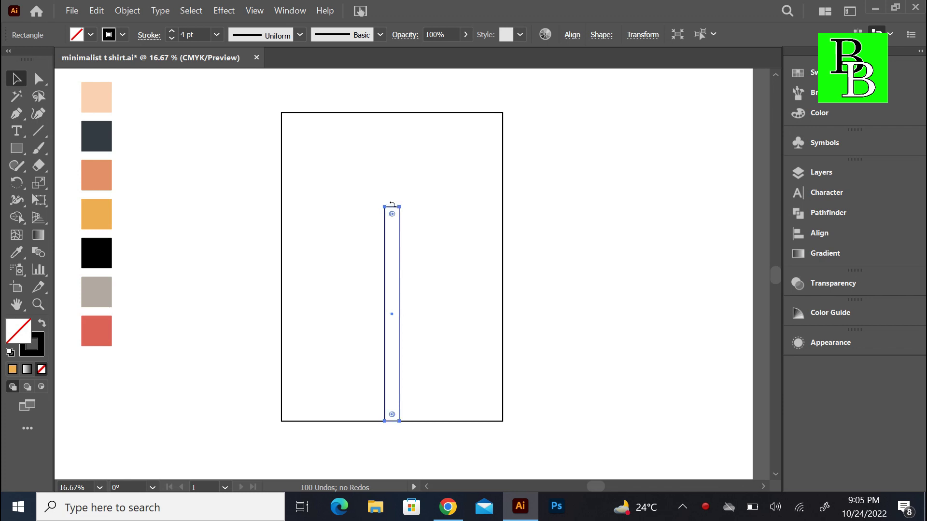
- Shorten the narrow rectangle slightly from its upper end and centre it horizontally with the large rectangle
{"action": "key", "text": "ctrl+equal"}
{"action": "left_click_drag", "start_coordinate": [414, 113], "coordinate": [413, 125]}
{"action": "scroll", "coordinate": [413, 126], "scroll_direction": "up", "scroll_amount": 5}
{"action": "left_click_drag", "start_coordinate": [178, 256], "coordinate": [501, 360]}
{"action": "left_click", "coordinate": [575, 36]}
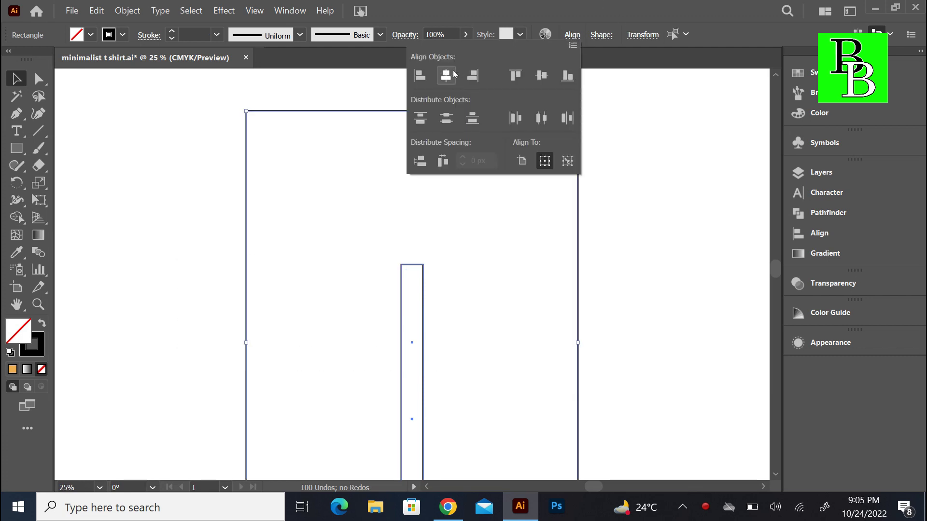
{"action": "key", "text": "ctrl+minus"}
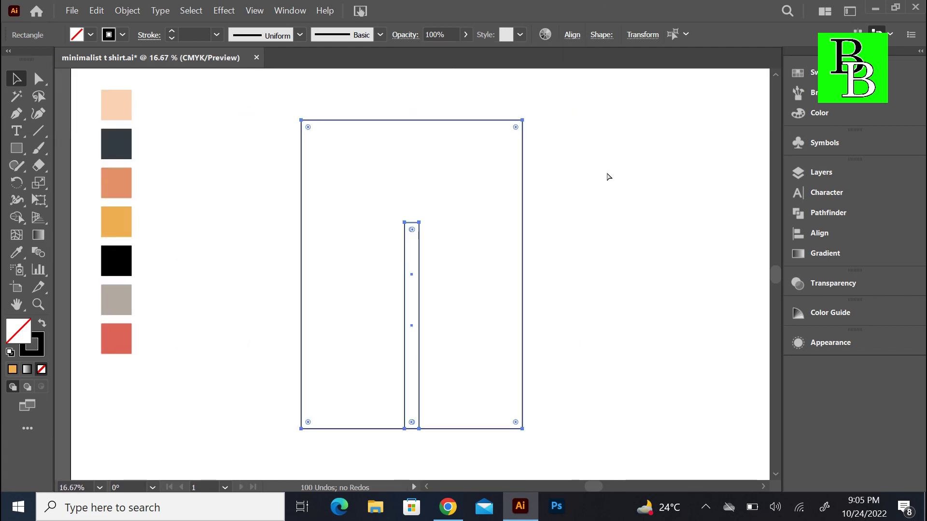
- Set the stroke weight of both rectangles to 45 pt
{"action": "left_click", "coordinate": [266, 299]}
{"action": "left_click_drag", "start_coordinate": [276, 183], "coordinate": [456, 319]}
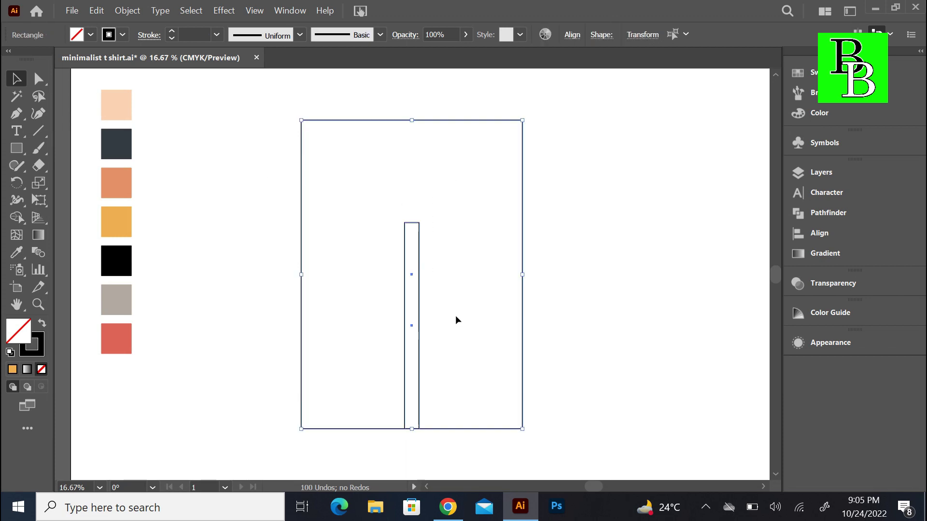
{"action": "left_click_drag", "start_coordinate": [172, 36], "coordinate": [173, 36]}
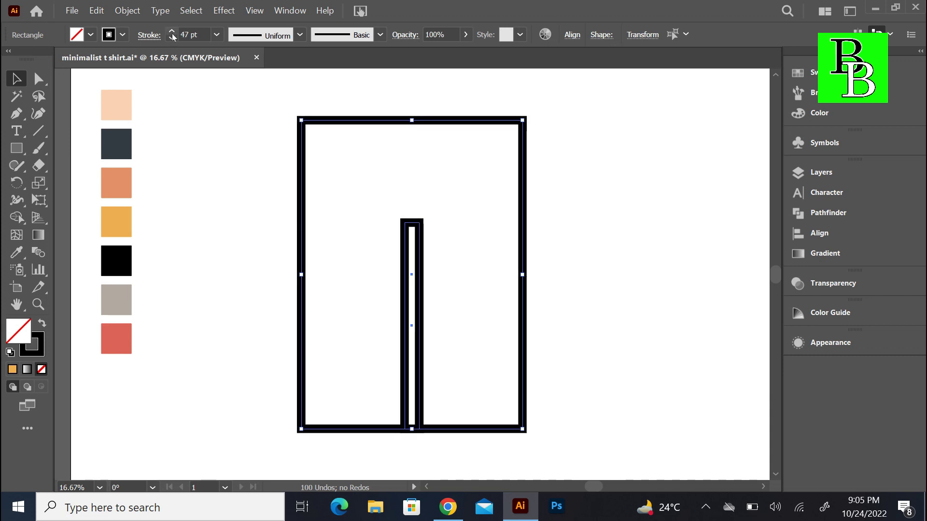
{"action": "key", "text": "ctrl+z"}
{"action": "key", "text": "ctrl+z"}
{"action": "key", "text": "ctrl+z"}
{"action": "left_click", "coordinate": [319, 288]}
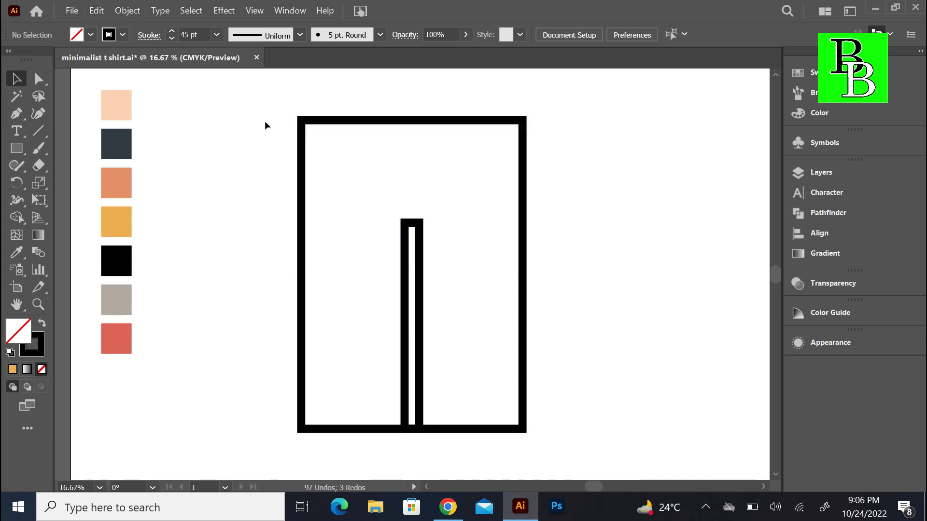
- Round the large rectangle's two upper corners fully to form a semicircular arch
{"action": "left_click_drag", "start_coordinate": [268, 111], "coordinate": [531, 190]}
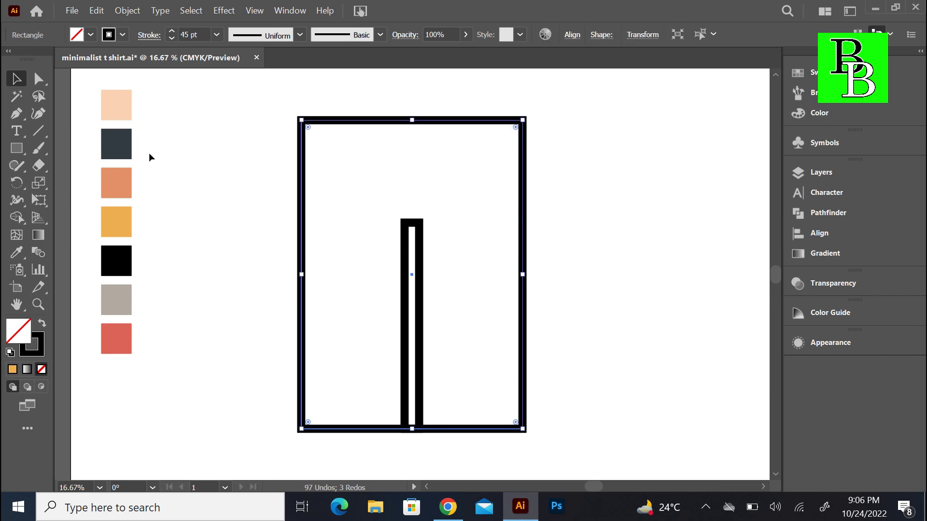
{"action": "left_click", "coordinate": [39, 79]}
{"action": "left_click_drag", "start_coordinate": [270, 104], "coordinate": [468, 320]}
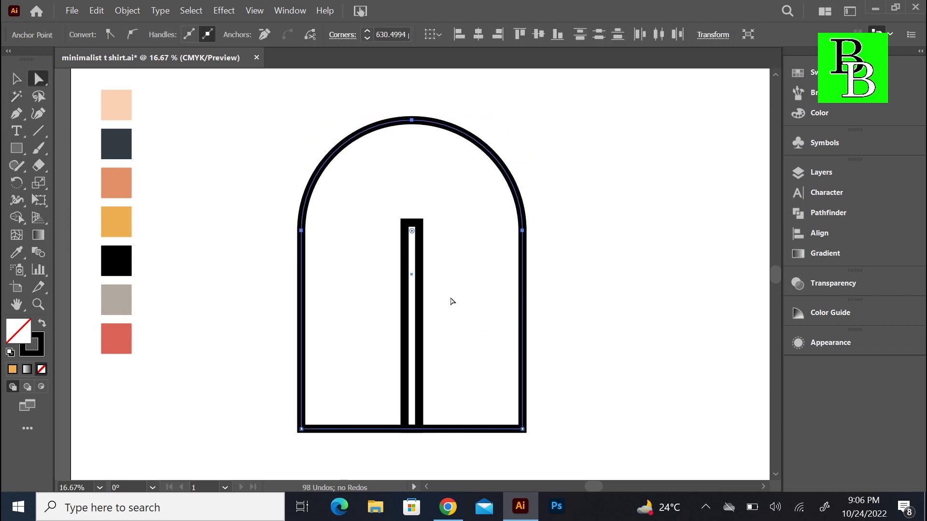
- Round the narrow rectangle's upper corners fully, to a 41.5 px radius
{"action": "left_click_drag", "start_coordinate": [384, 194], "coordinate": [459, 271]}
{"action": "left_click_drag", "start_coordinate": [411, 231], "coordinate": [406, 260]}
{"action": "key", "text": "v"}
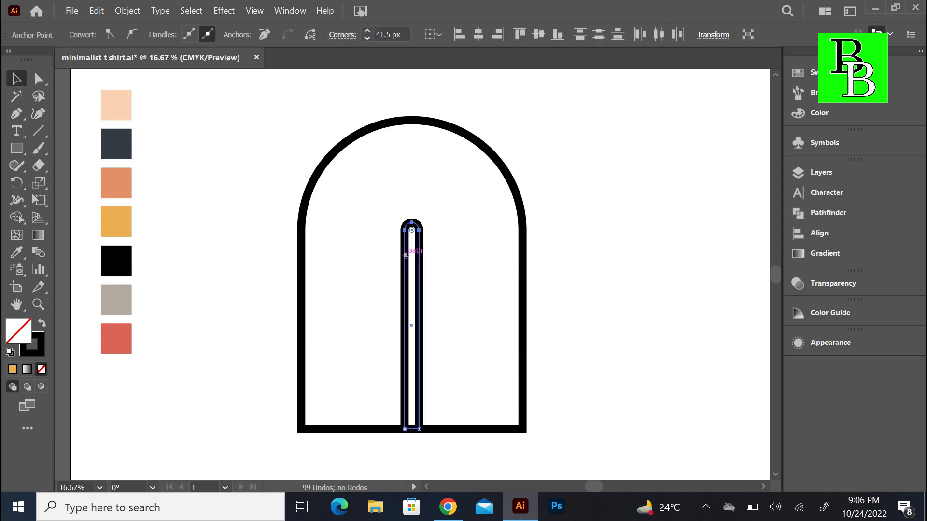
- Blend the large arch with the narrow one using 6 specified steps
{"action": "left_click", "coordinate": [276, 177]}
{"action": "left_click_drag", "start_coordinate": [290, 129], "coordinate": [576, 406]}
{"action": "left_click", "coordinate": [128, 10]}
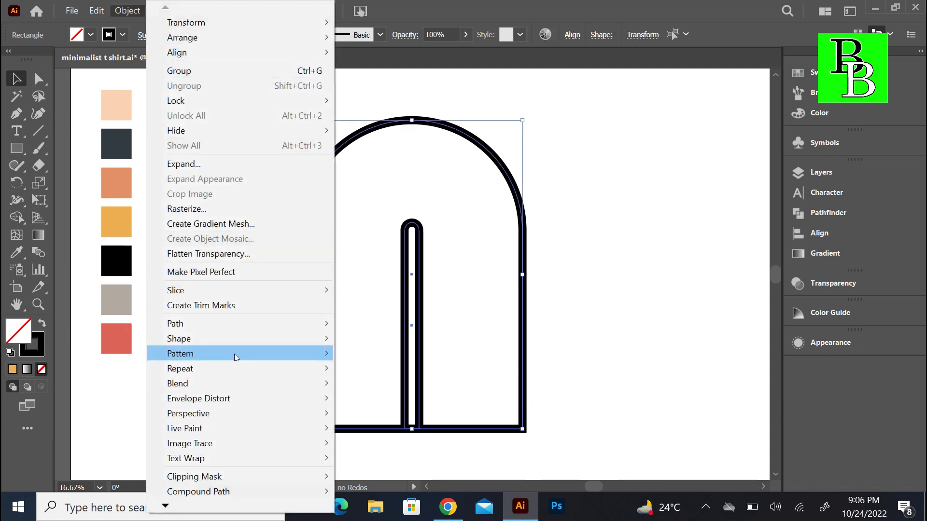
{"action": "mouse_move", "coordinate": [238, 383]}
{"action": "left_click", "coordinate": [376, 417]}
{"action": "left_click", "coordinate": [271, 316]}
{"action": "type", "text": "5"}
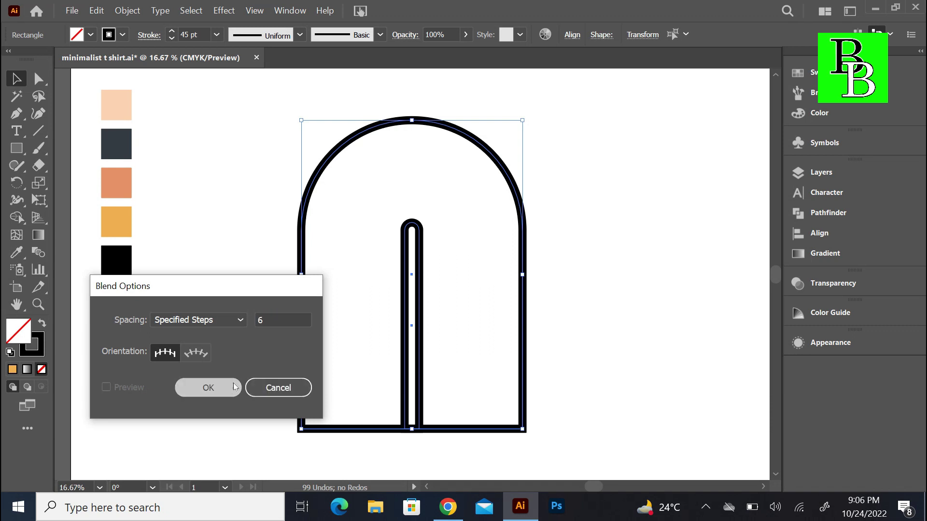
{"action": "key", "text": "Return"}
{"action": "left_click", "coordinate": [123, 12]}
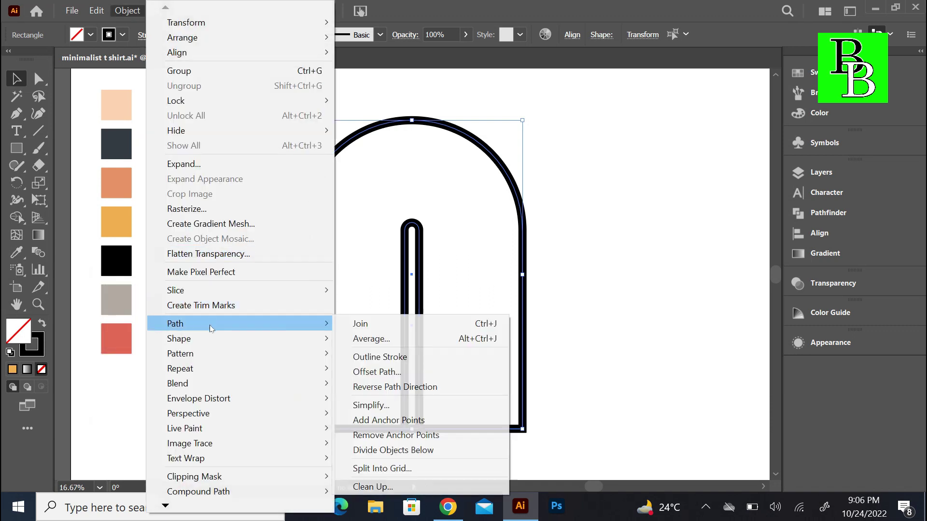
{"action": "left_click", "coordinate": [360, 383]}
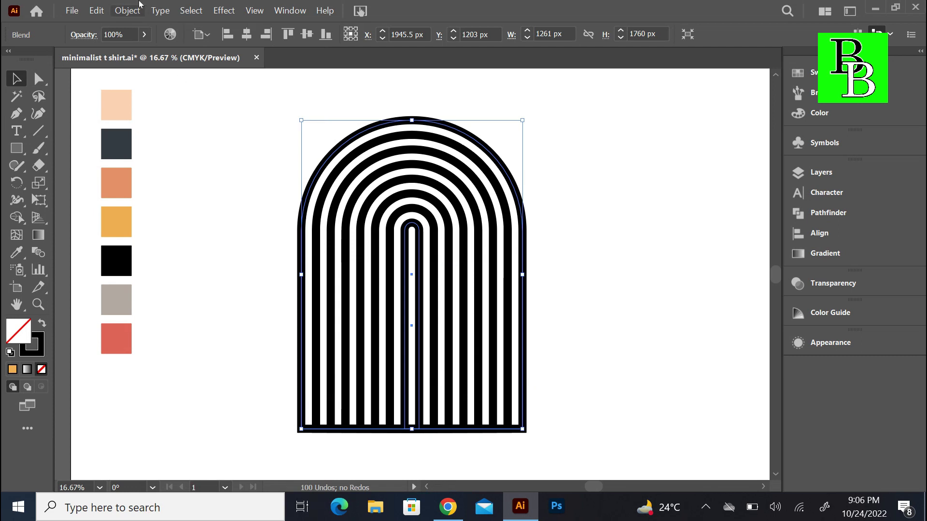
- Expand the arch blend and convert its strokes to outlines
{"action": "left_click", "coordinate": [128, 11]}
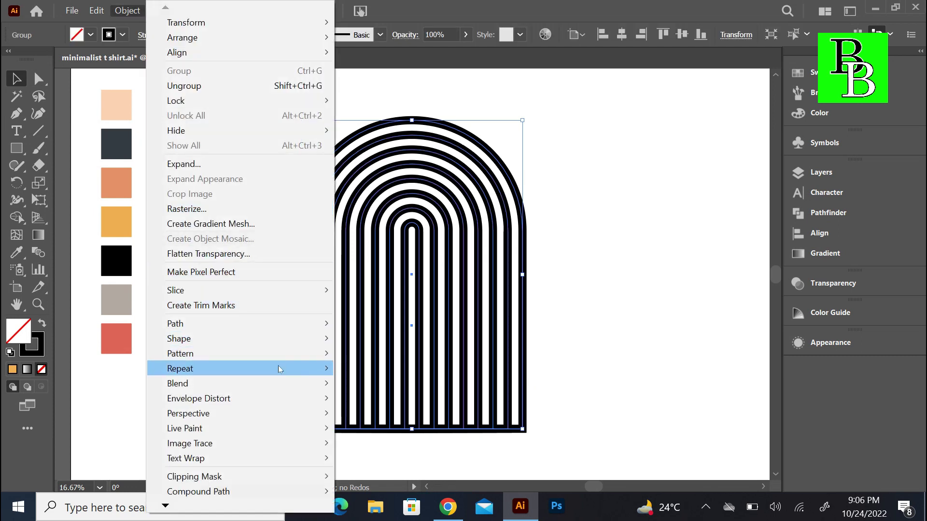
{"action": "mouse_move", "coordinate": [254, 331]}
{"action": "left_click", "coordinate": [381, 357]}
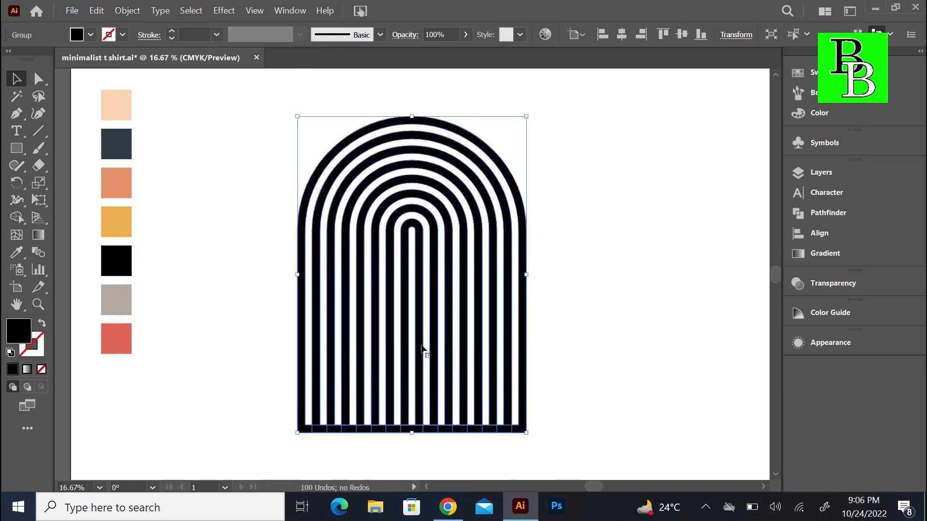
- Unite the outlined stripes into a single shape and scale the striped arch down proportionally
{"action": "left_click", "coordinate": [820, 212]}
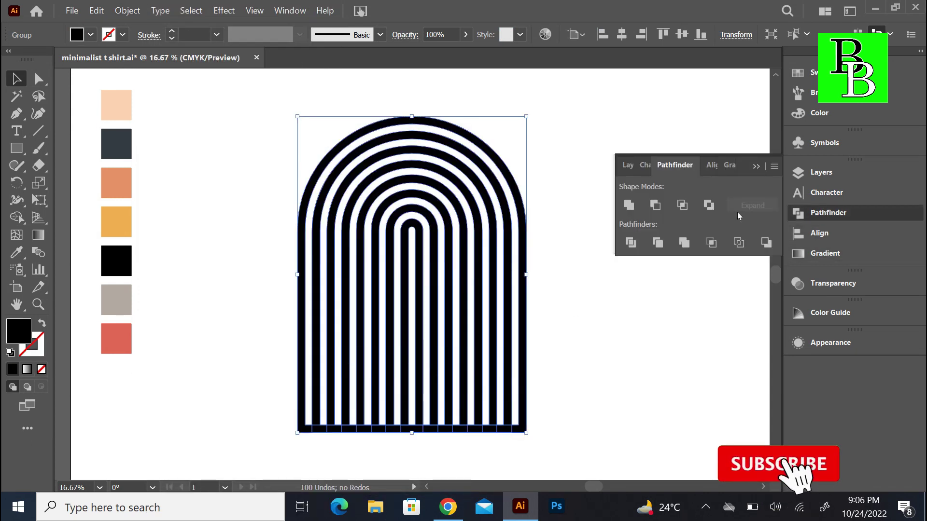
{"action": "left_click", "coordinate": [627, 205]}
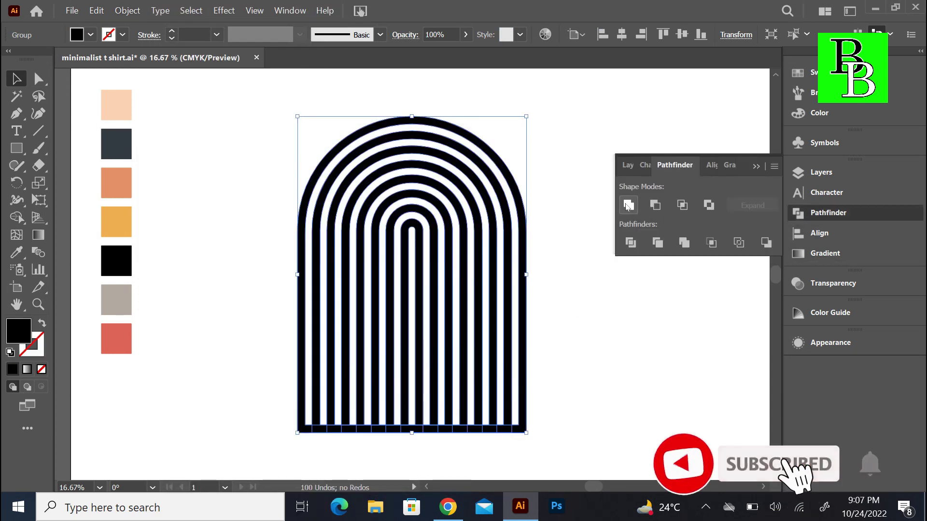
{"action": "left_click", "coordinate": [756, 167]}
{"action": "left_click_drag", "start_coordinate": [524, 434], "coordinate": [426, 317]}
- Draw a black circle as wide as the arch directly beneath it and widen it slightly on its left side
{"action": "right_click", "coordinate": [14, 154]}
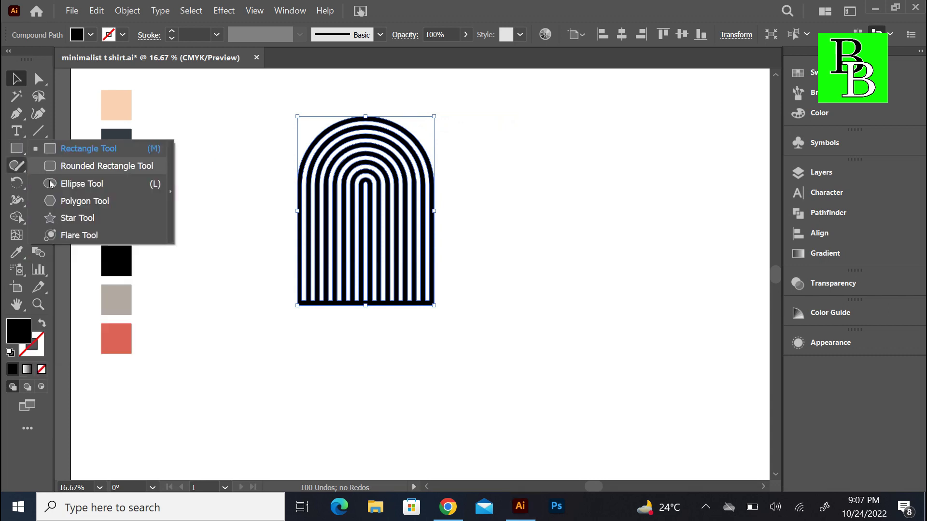
{"action": "left_click", "coordinate": [80, 182]}
{"action": "left_click_drag", "start_coordinate": [298, 303], "coordinate": [433, 359]}
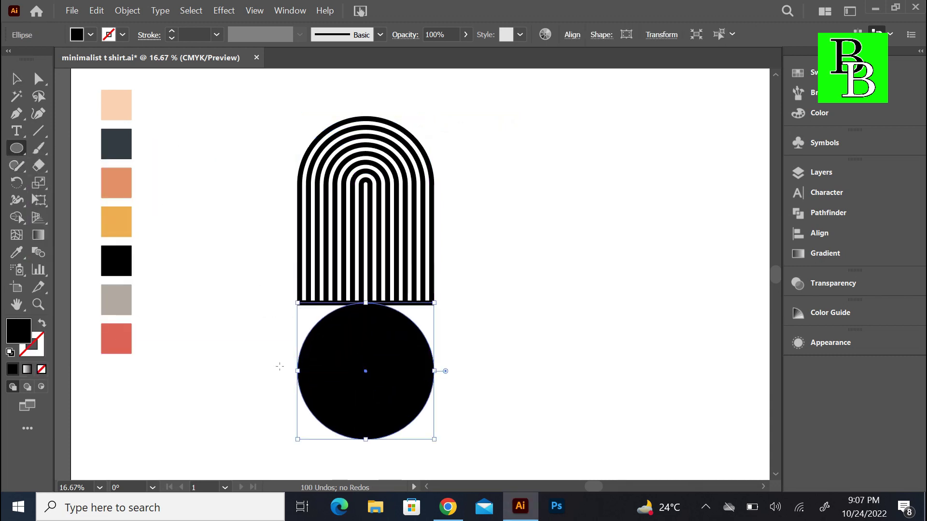
{"action": "left_click_drag", "start_coordinate": [298, 371], "coordinate": [292, 370]}
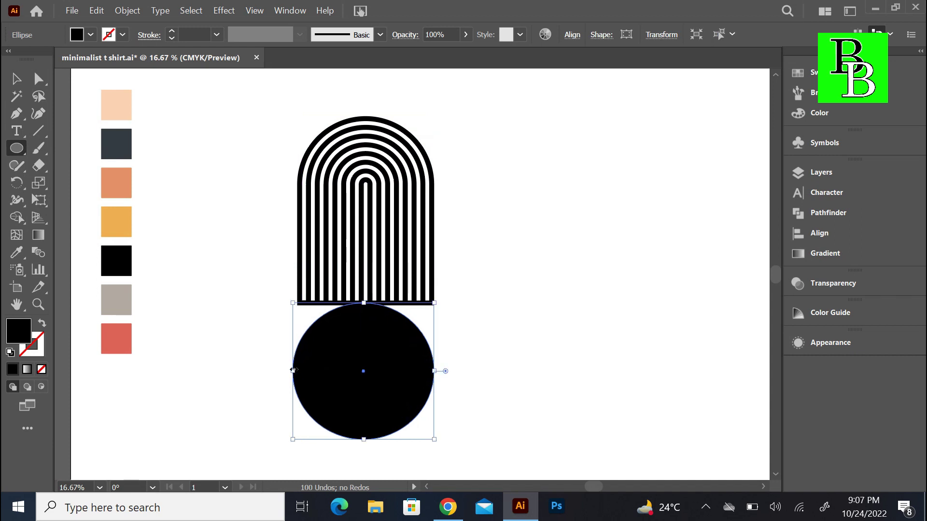
{"action": "key", "text": "v"}
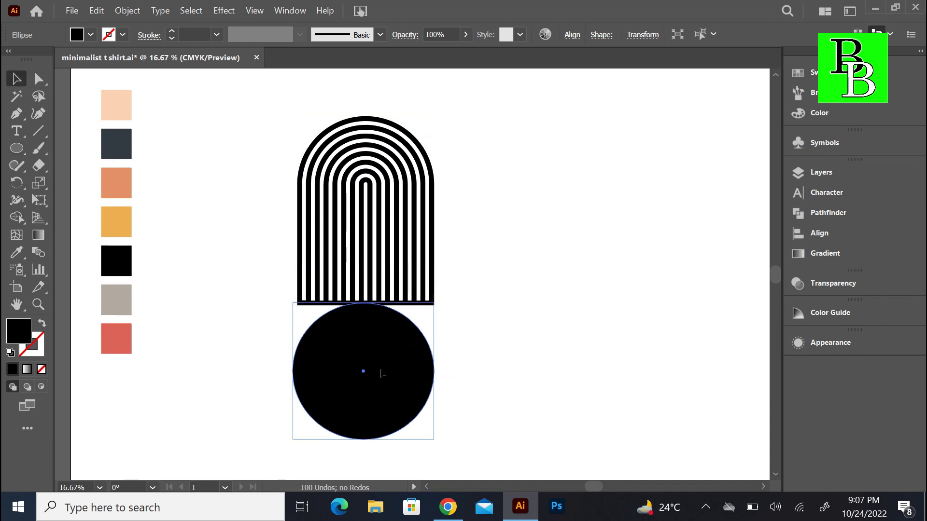
- Move the ellipse aside, subtract a rectangle covering its upper half, and reposition the remaining lower half, narrowed slightly
{"action": "left_click_drag", "start_coordinate": [380, 374], "coordinate": [557, 396]}
{"action": "left_click_drag", "start_coordinate": [17, 152], "coordinate": [58, 149]}
{"action": "left_click_drag", "start_coordinate": [450, 313], "coordinate": [625, 396]}
{"action": "key", "text": "v"}
{"action": "left_click_drag", "start_coordinate": [515, 263], "coordinate": [629, 444]}
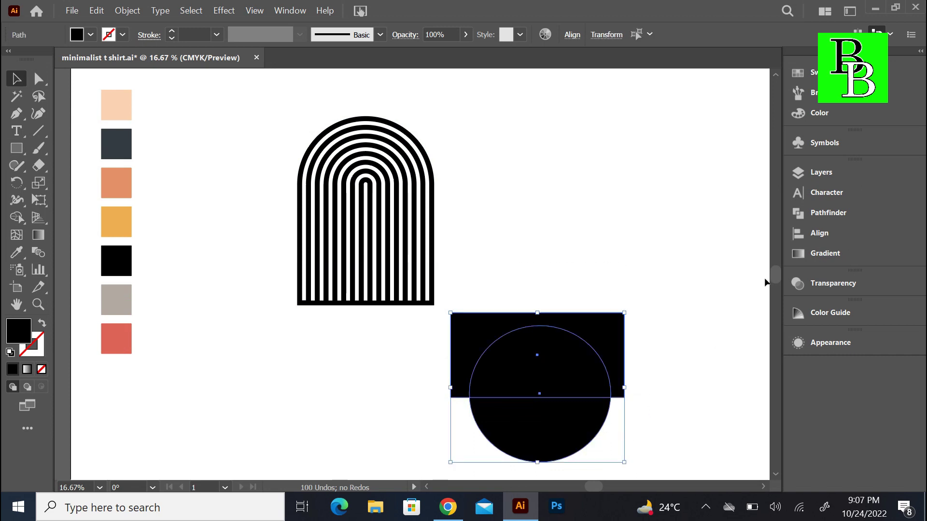
{"action": "left_click", "coordinate": [787, 216]}
{"action": "left_click", "coordinate": [656, 205]}
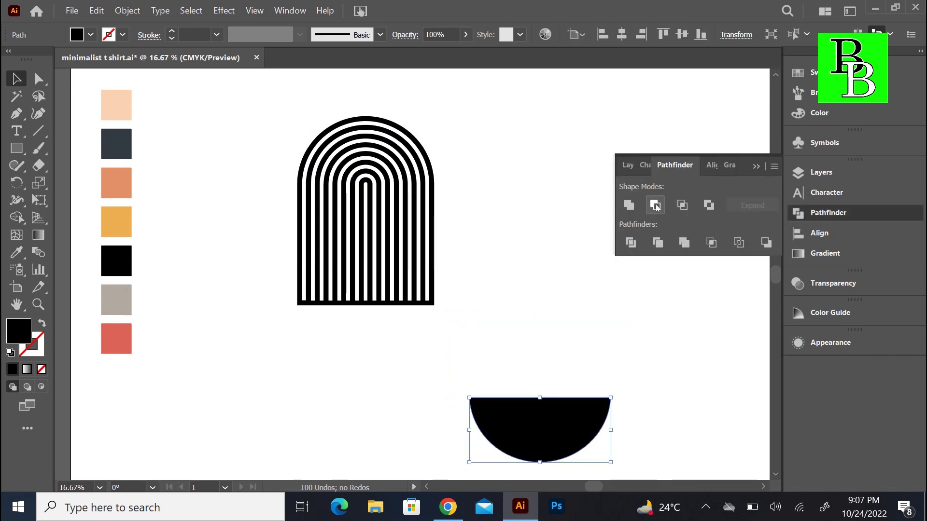
{"action": "left_click", "coordinate": [752, 169]}
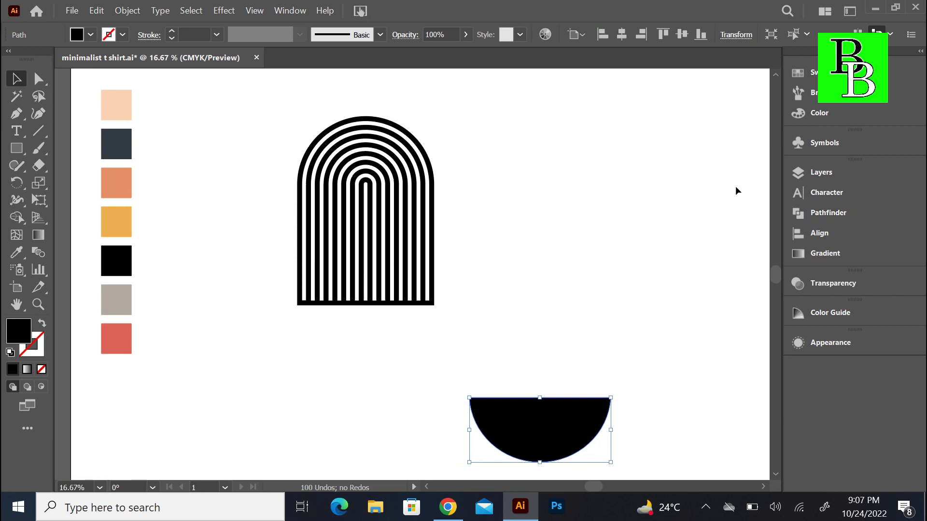
{"action": "left_click_drag", "start_coordinate": [551, 427], "coordinate": [574, 400]}
{"action": "left_click", "coordinate": [439, 342]}
- Subtract a rectangle from the striped arch to remove its base bar, and place the half-ellipse just beneath the open stripes
{"action": "left_click", "coordinate": [20, 155]}
{"action": "left_click_drag", "start_coordinate": [259, 272], "coordinate": [456, 347]}
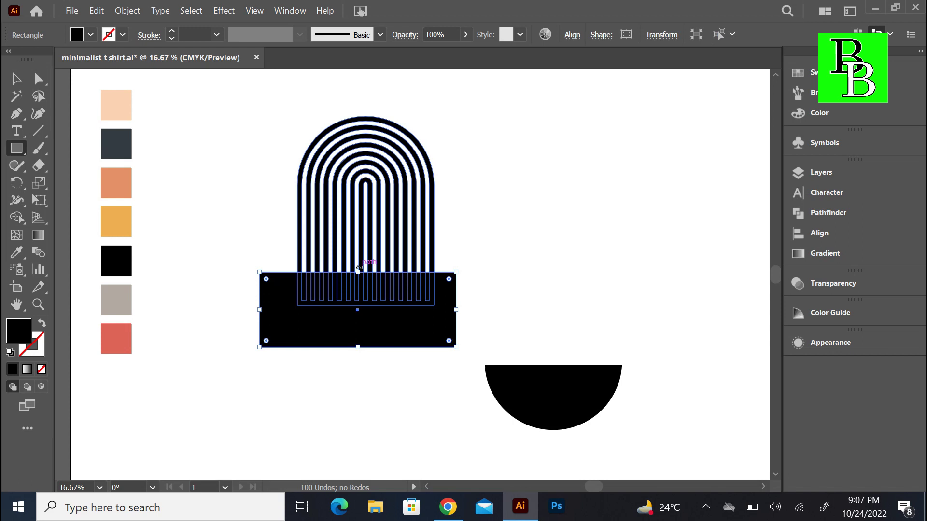
{"action": "key", "text": "v"}
{"action": "left_click_drag", "start_coordinate": [357, 272], "coordinate": [402, 345]}
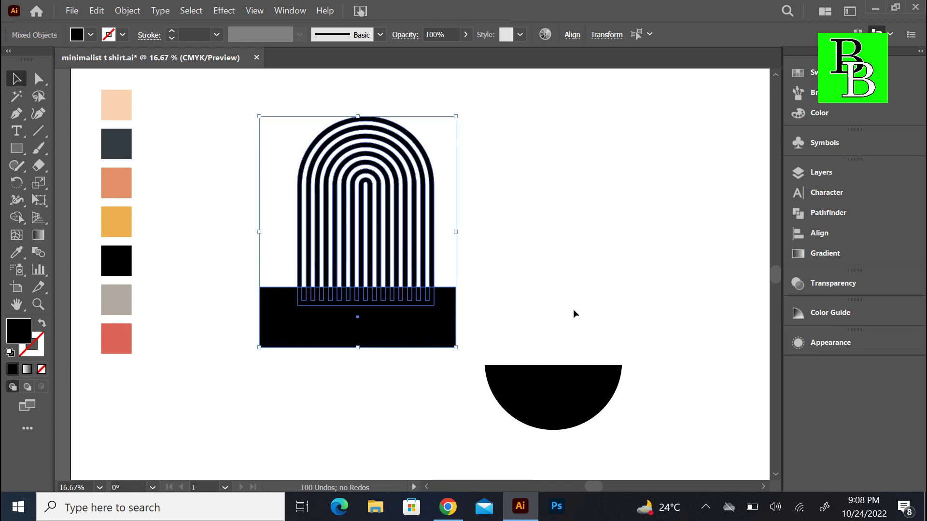
{"action": "left_click", "coordinate": [804, 211]}
{"action": "left_click", "coordinate": [655, 205]}
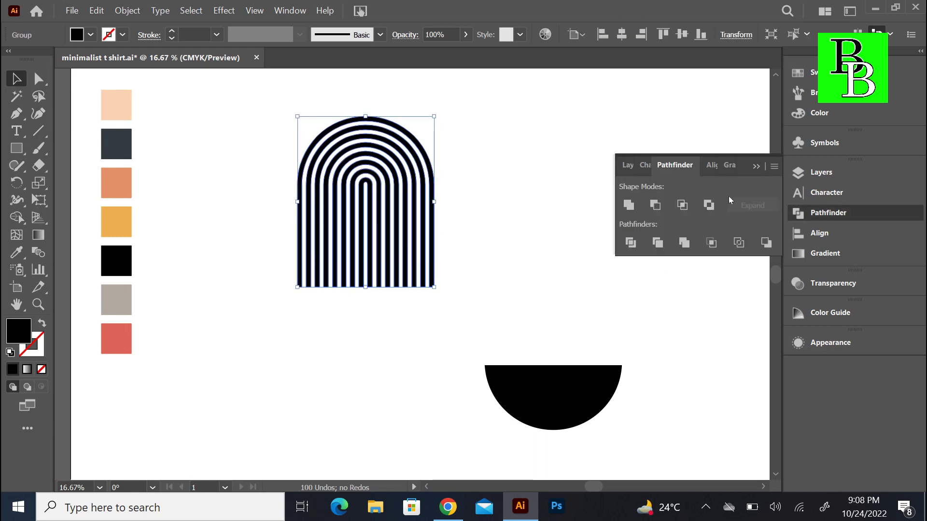
{"action": "left_click", "coordinate": [755, 167]}
{"action": "left_click_drag", "start_coordinate": [568, 407], "coordinate": [381, 333]}
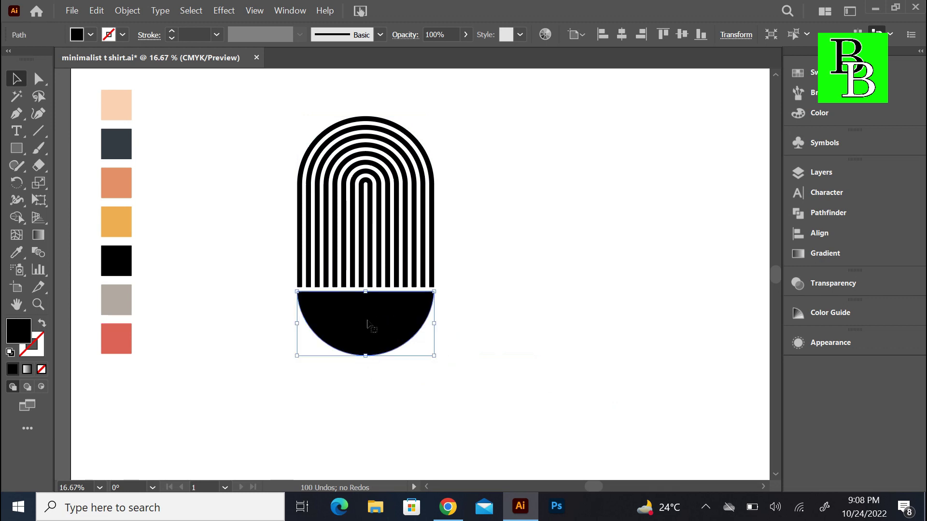
- Draw an open wavy path rising diagonally in the empty area beside the arch with the Pen tool
{"action": "left_click", "coordinate": [17, 113]}
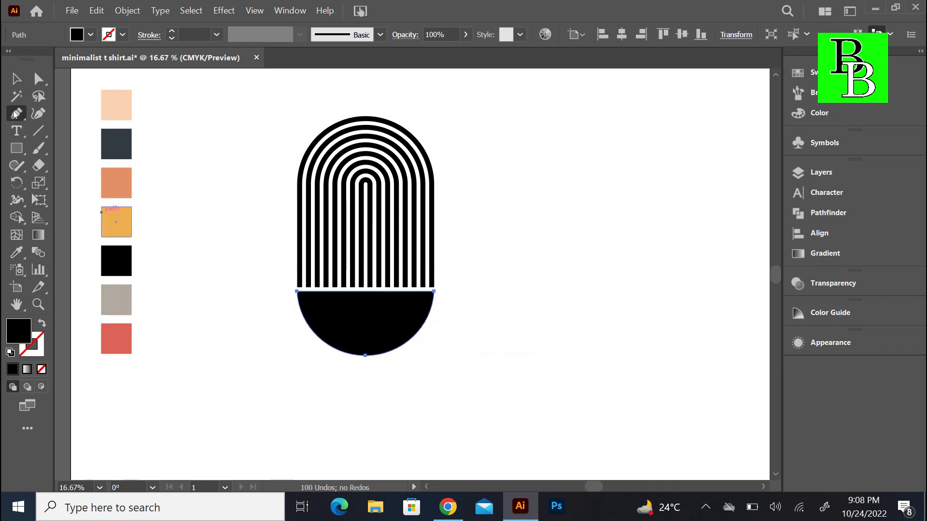
{"action": "left_click", "coordinate": [496, 355]}
{"action": "left_click_drag", "start_coordinate": [508, 324], "coordinate": [523, 317]}
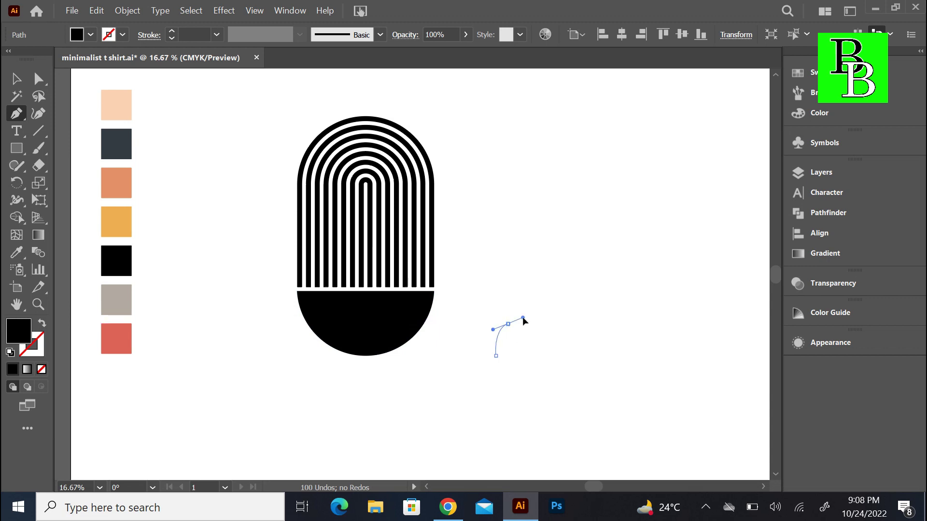
{"action": "left_click", "coordinate": [524, 288]}
{"action": "left_click_drag", "start_coordinate": [552, 240], "coordinate": [575, 223]}
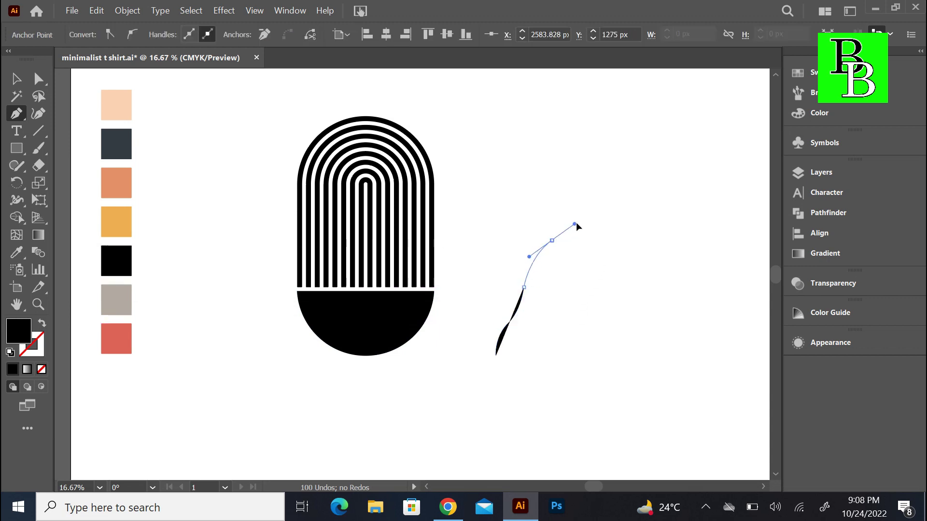
{"action": "left_click", "coordinate": [587, 157]}
{"action": "key", "text": "v"}
- Give the wavy path a black 21 pt stroke and no fill
{"action": "left_click", "coordinate": [256, 152]}
{"action": "left_click", "coordinate": [538, 265]}
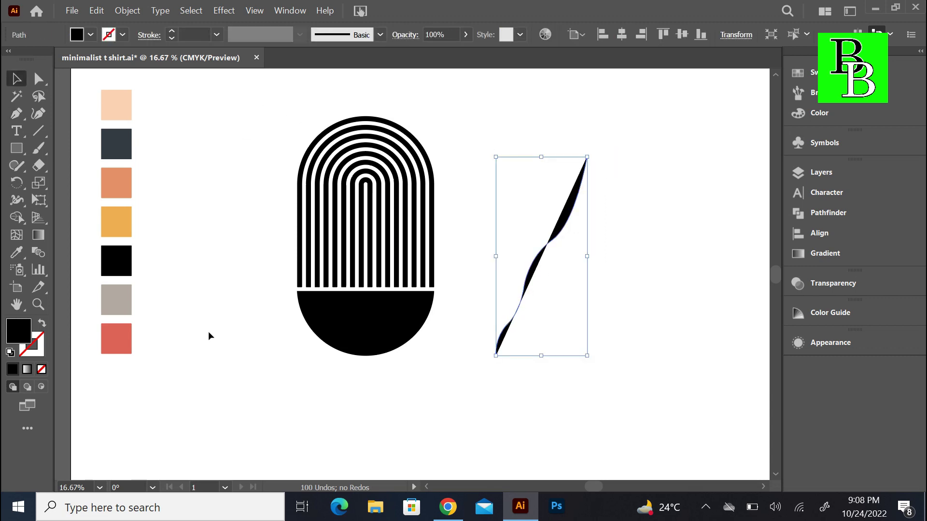
{"action": "left_click", "coordinate": [43, 324]}
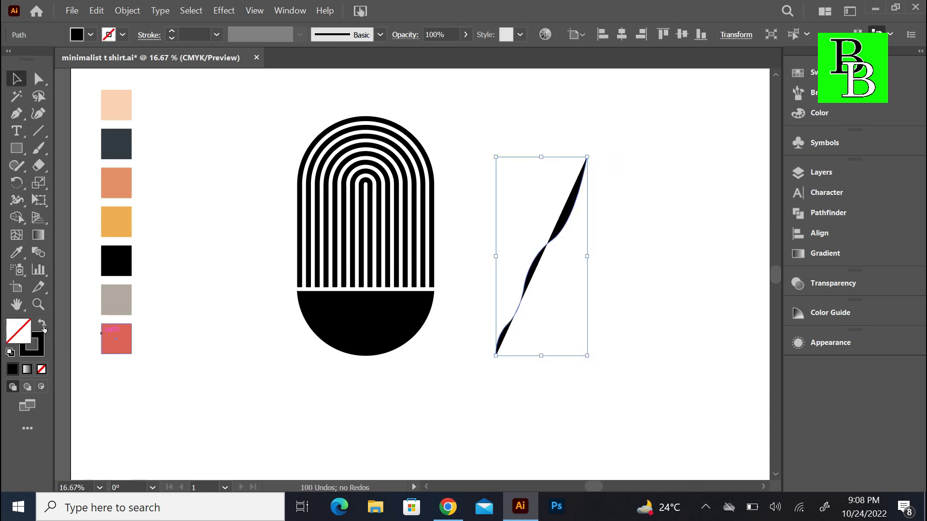
{"action": "left_click", "coordinate": [172, 31]}
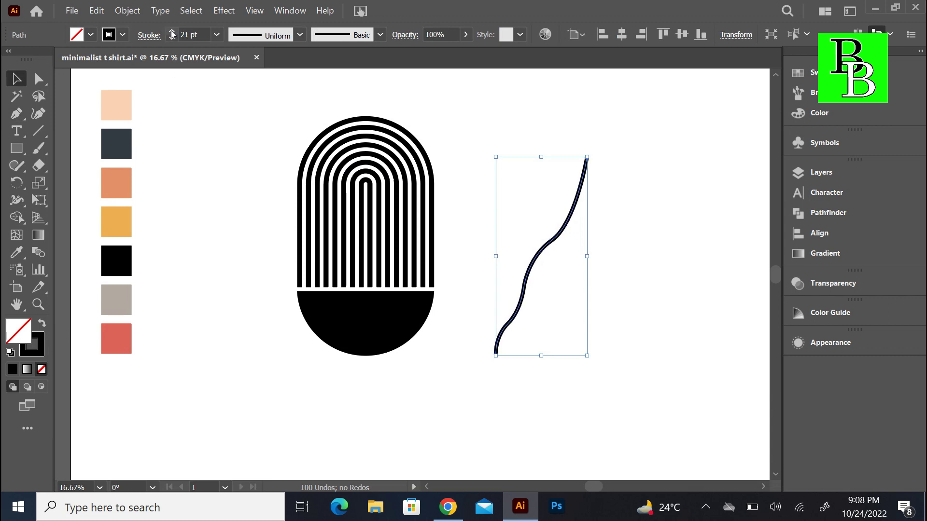
- Give the wavy line round caps and a 23 pt stroke
{"action": "left_click", "coordinate": [149, 35]}
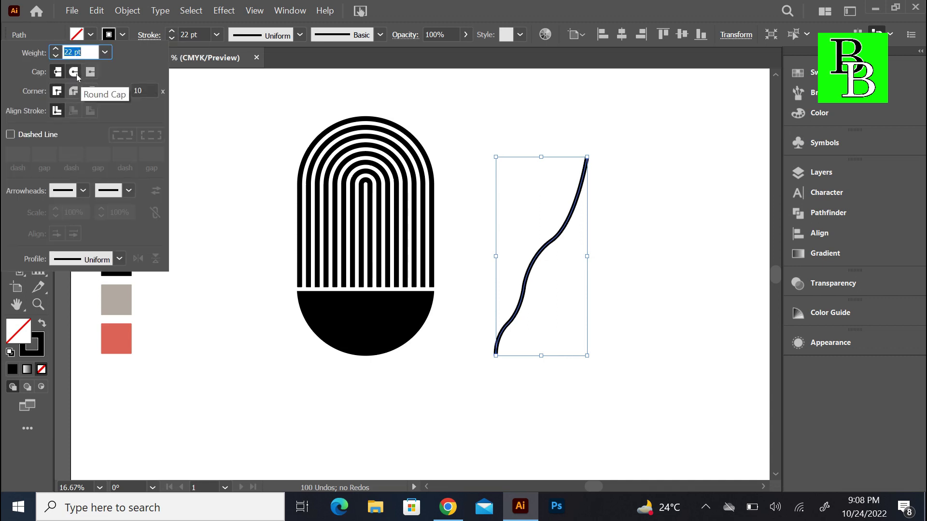
{"action": "left_click", "coordinate": [76, 73]}
{"action": "left_click", "coordinate": [172, 31]}
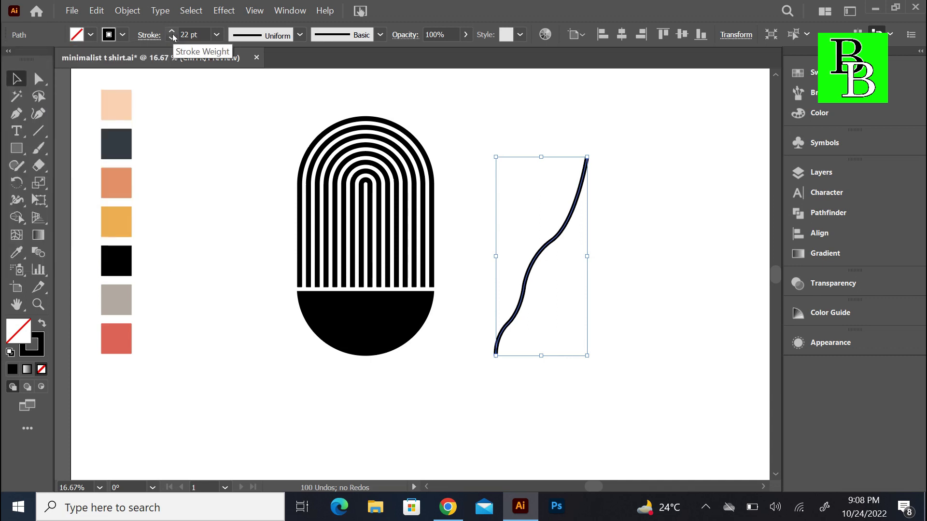
- Draw two short curved twigs near the wavy stem's lower end, one on each side, with the Pen tool
{"action": "left_click", "coordinate": [26, 114]}
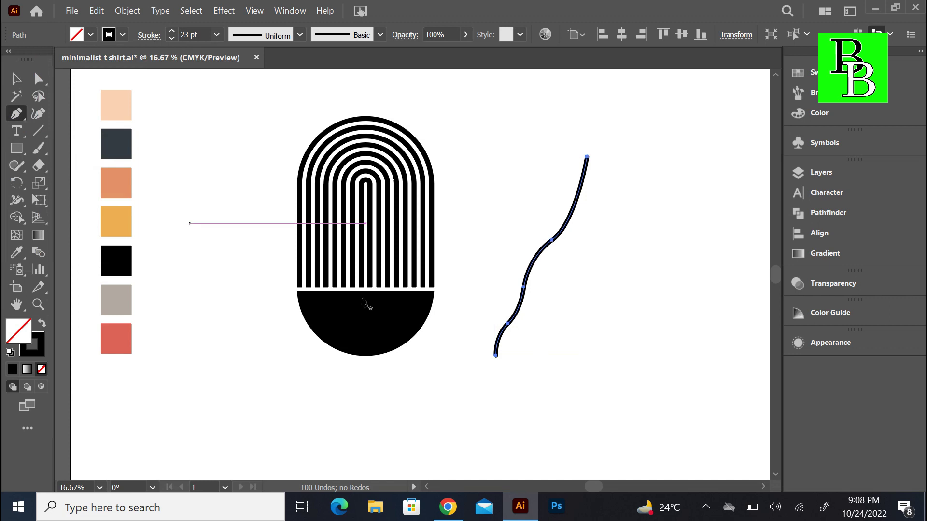
{"action": "left_click_drag", "start_coordinate": [499, 330], "coordinate": [475, 303]}
{"action": "key", "text": "ctrl+z"}
{"action": "left_click", "coordinate": [479, 302]}
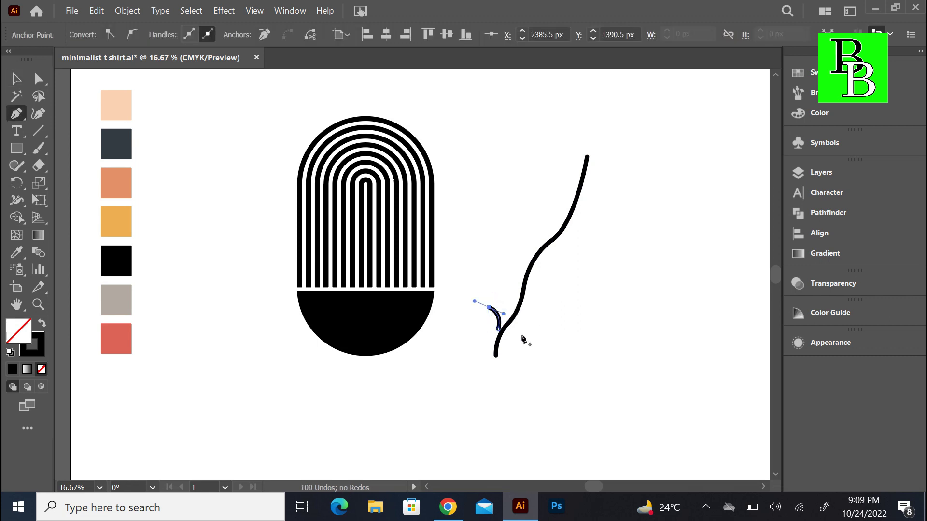
{"action": "left_click", "coordinate": [519, 318]}
{"action": "left_click_drag", "start_coordinate": [550, 311], "coordinate": [571, 316]}
{"action": "key", "text": "v"}
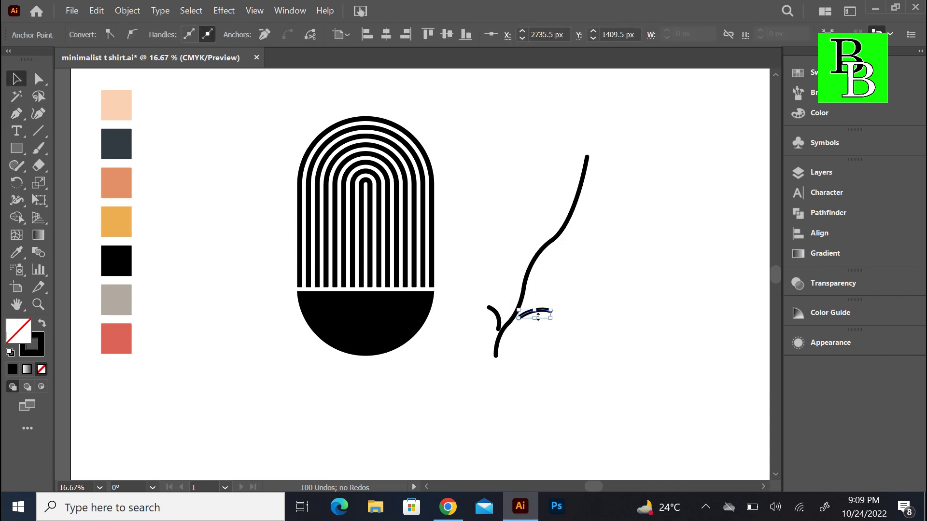
- Duplicate the right twig three times up the stem and the left twig three times along the opposite side, tilting the topmost left copy
{"action": "left_click_drag", "start_coordinate": [545, 309], "coordinate": [603, 183]}
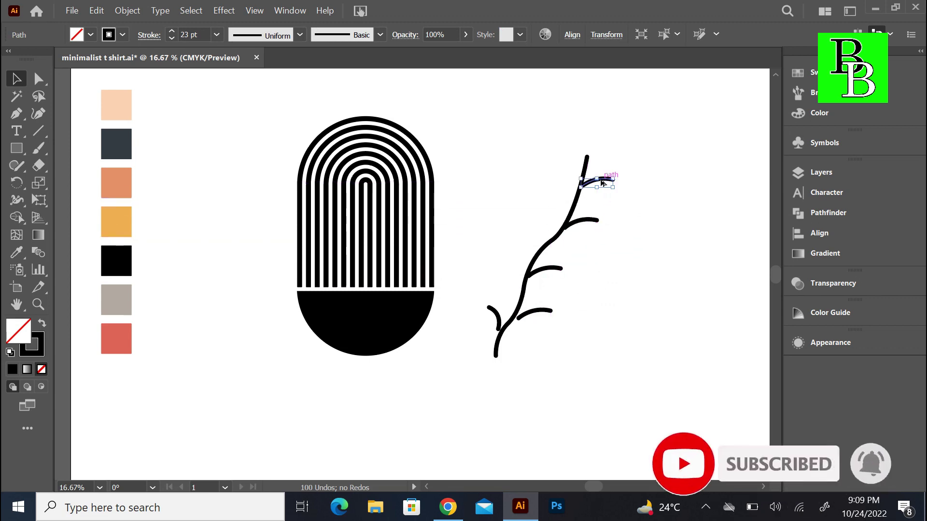
{"action": "left_click", "coordinate": [494, 317]}
{"action": "left_click_drag", "start_coordinate": [500, 319], "coordinate": [558, 191]}
{"action": "key", "text": "ctrl+z"}
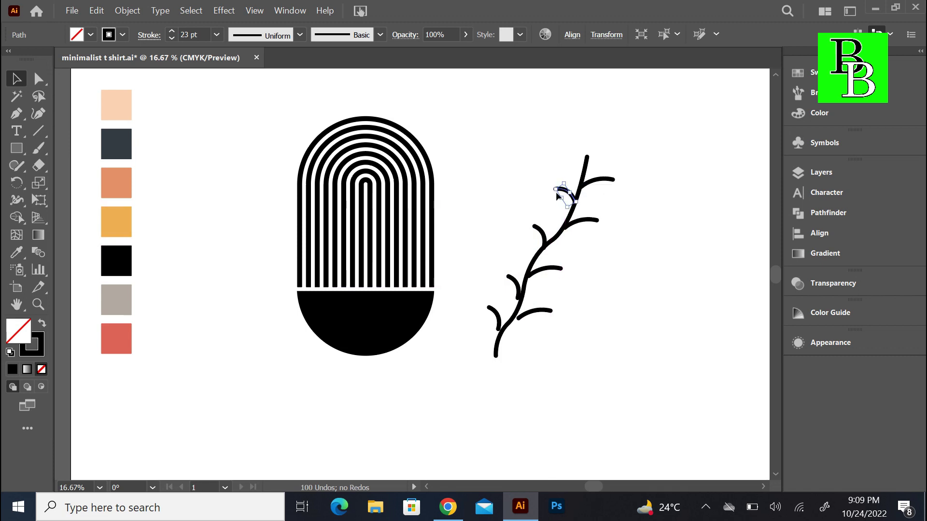
- Set the tilted upper-left twig aside and move the second-lowest left twig up to the stem in its place
{"action": "key", "text": "ctrl+equal"}
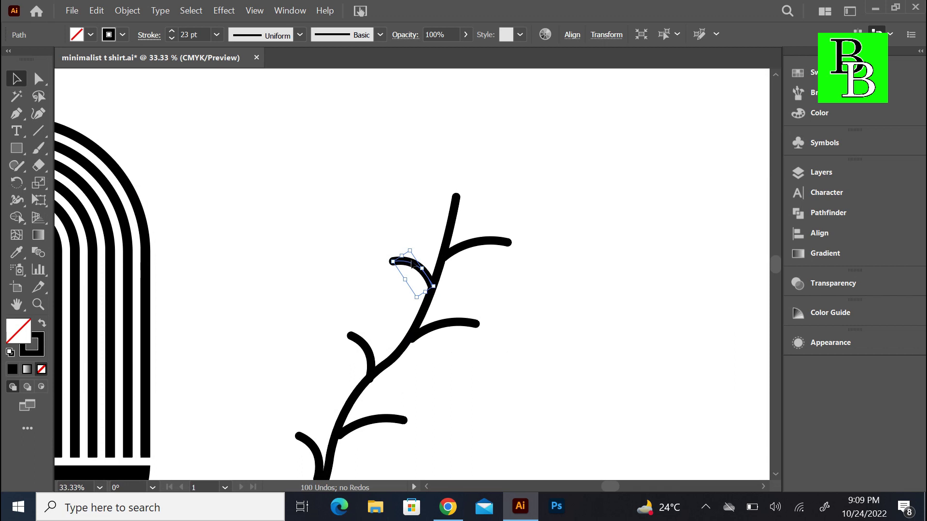
{"action": "left_click_drag", "start_coordinate": [413, 266], "coordinate": [300, 320]}
{"action": "left_click_drag", "start_coordinate": [318, 443], "coordinate": [415, 274]}
- Rotate the second-highest right twig slightly clockwise and reattach it to the stem
{"action": "left_click", "coordinate": [459, 324]}
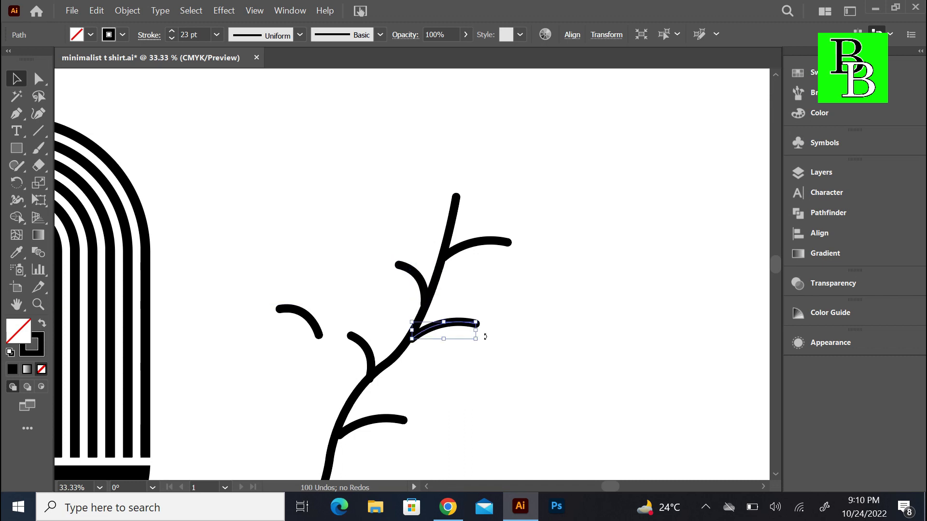
{"action": "left_click_drag", "start_coordinate": [483, 320], "coordinate": [432, 338]}
{"action": "left_click", "coordinate": [439, 331]}
{"action": "scroll", "coordinate": [374, 376], "scroll_direction": "down", "scroll_amount": 1}
{"action": "scroll", "coordinate": [376, 382], "scroll_direction": "down", "scroll_amount": 2}
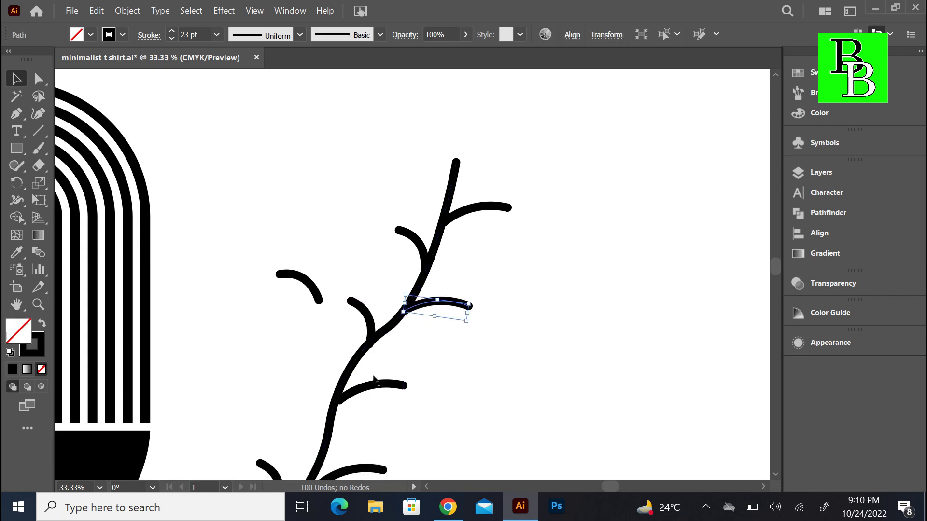
{"action": "mouse_move", "coordinate": [370, 323]}
{"action": "left_mouse_down"}
{"action": "mouse_move", "coordinate": [368, 313]}
{"action": "mouse_move", "coordinate": [370, 322]}
{"action": "left_mouse_up"}
- Move the loose twig into the gap on the stem's lower left side and nudge the neighbouring lower twigs against the stem
{"action": "left_click_drag", "start_coordinate": [307, 285], "coordinate": [314, 413]}
{"action": "scroll", "coordinate": [329, 300], "scroll_direction": "down", "scroll_amount": 4}
{"action": "left_click", "coordinate": [352, 301]}
{"action": "left_click_drag", "start_coordinate": [352, 301], "coordinate": [349, 296]}
{"action": "mouse_move", "coordinate": [357, 382]}
{"action": "left_mouse_down"}
{"action": "mouse_move", "coordinate": [351, 360]}
{"action": "mouse_move", "coordinate": [350, 370]}
{"action": "left_mouse_up"}
{"action": "left_click_drag", "start_coordinate": [279, 403], "coordinate": [291, 404]}
- Draw the wavy upper edge of a large leaf, ending at a tip, right of the stem with the Pen tool
{"action": "left_click", "coordinate": [16, 116]}
{"action": "left_click", "coordinate": [480, 330]}
{"action": "left_click", "coordinate": [519, 298]}
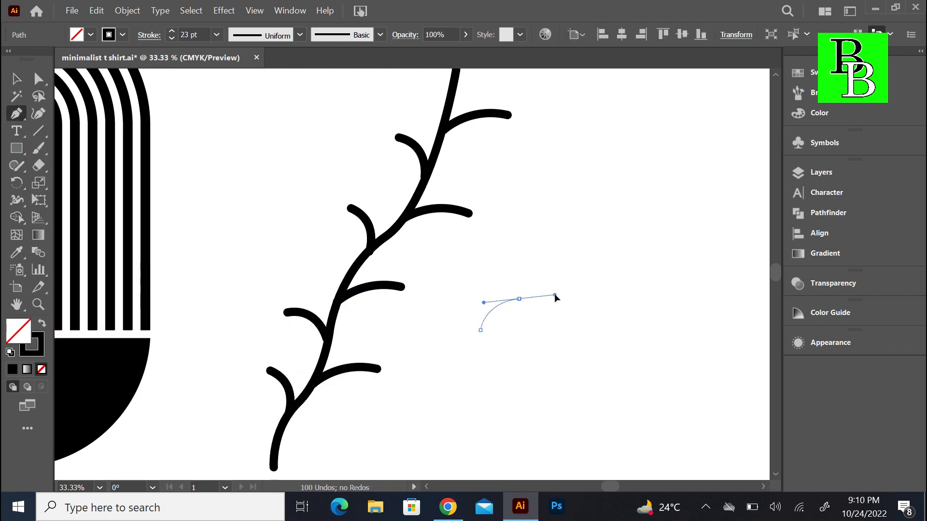
{"action": "left_click_drag", "start_coordinate": [555, 295], "coordinate": [555, 295]}
{"action": "left_click", "coordinate": [570, 269]}
{"action": "mouse_move", "coordinate": [607, 230]}
{"action": "left_mouse_down"}
{"action": "mouse_move", "coordinate": [653, 210]}
{"action": "mouse_move", "coordinate": [678, 222]}
{"action": "mouse_move", "coordinate": [711, 203]}
{"action": "left_mouse_up"}
{"action": "key", "text": "ctrl+z"}
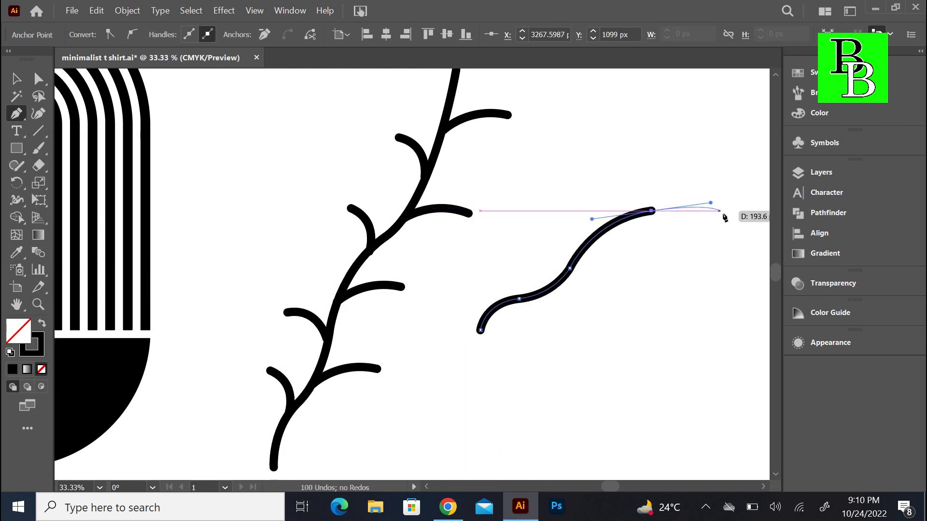
{"action": "left_click", "coordinate": [767, 209]}
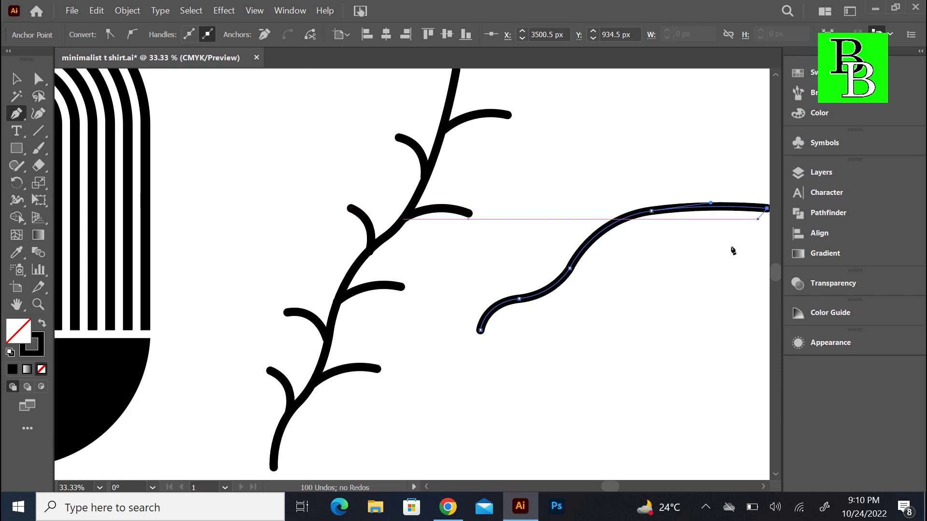
- Draw the leaf's wavy lower edge back from the tip and close the outline at its starting point
{"action": "left_click_drag", "start_coordinate": [682, 279], "coordinate": [637, 290]}
{"action": "left_click", "coordinate": [617, 290]}
{"action": "left_click_drag", "start_coordinate": [586, 305], "coordinate": [474, 363]}
{"action": "key", "text": "ctrl+z"}
{"action": "left_click", "coordinate": [468, 355]}
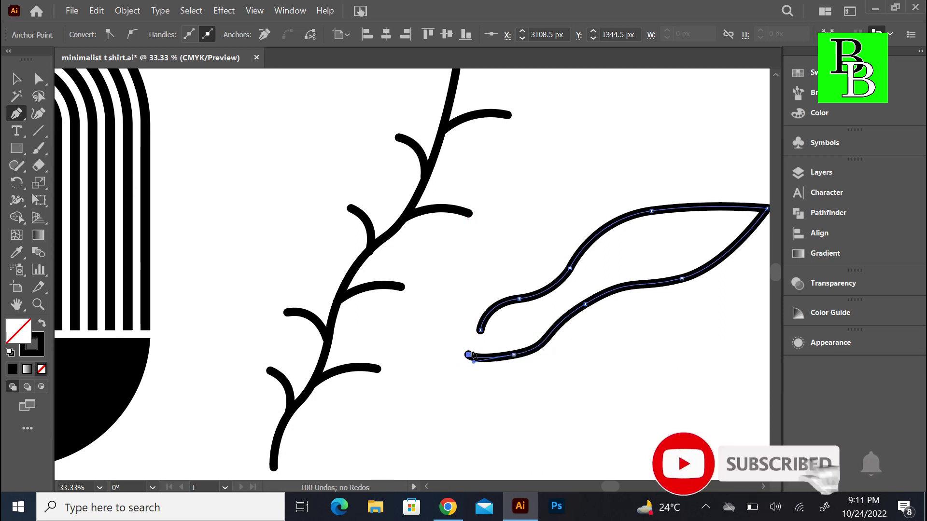
{"action": "left_click", "coordinate": [480, 331]}
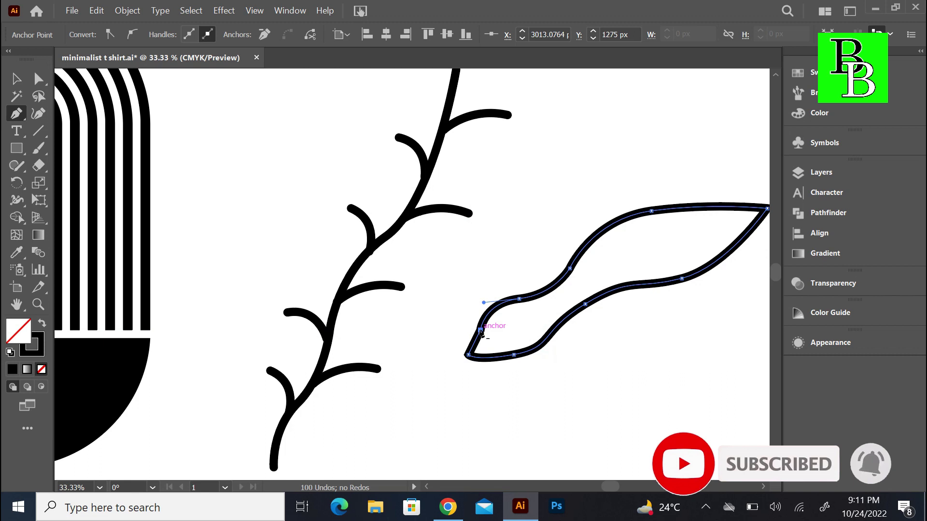
- Smooth the leaf's base with the Curvature tool and swap its fill and stroke for a black fill without stroke
{"action": "key", "text": "v"}
{"action": "left_click", "coordinate": [39, 114]}
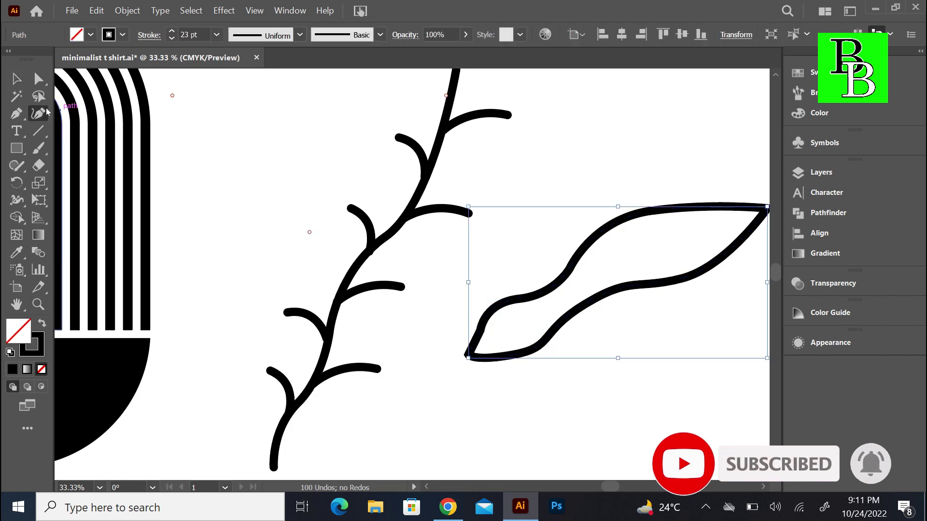
{"action": "left_click", "coordinate": [478, 327]}
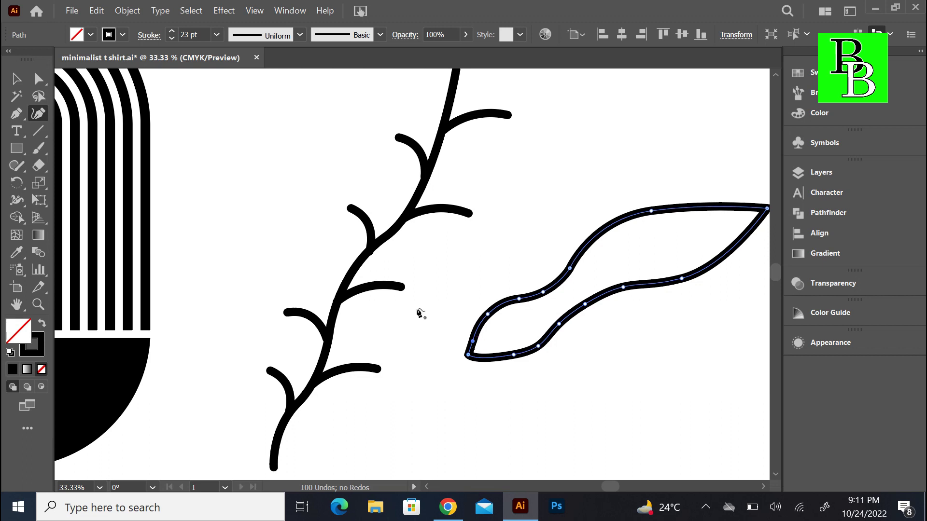
{"action": "key", "text": "v"}
{"action": "left_click", "coordinate": [41, 326]}
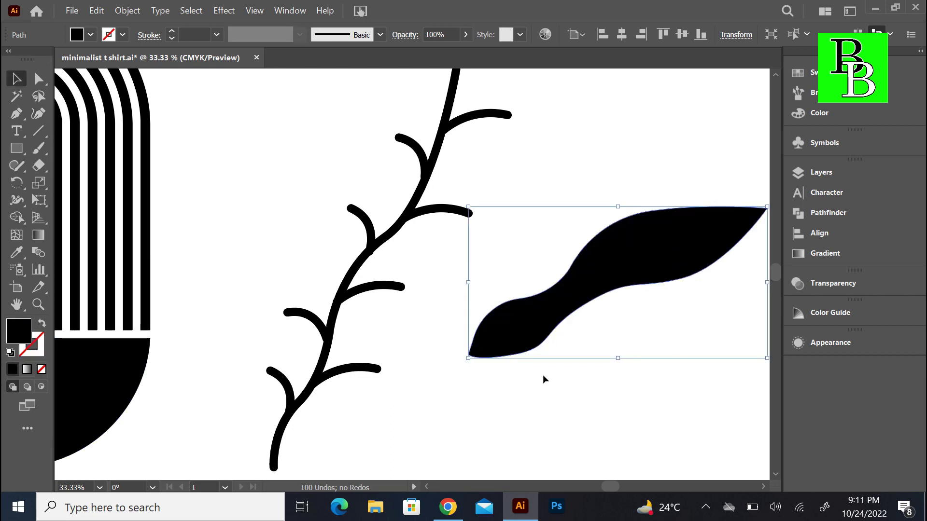
- Scale the leaf down to about half its size, rotate it slightly clockwise and attach it to the second-highest right twig
{"action": "left_click_drag", "start_coordinate": [677, 277], "coordinate": [621, 246]}
{"action": "left_click_drag", "start_coordinate": [712, 170], "coordinate": [552, 257]}
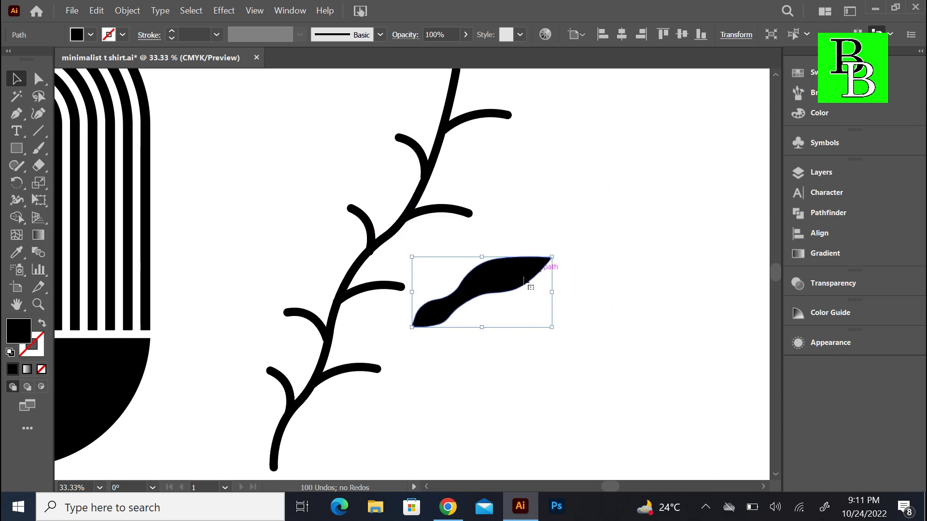
{"action": "left_click_drag", "start_coordinate": [502, 292], "coordinate": [558, 180]}
{"action": "left_click_drag", "start_coordinate": [613, 216], "coordinate": [603, 229]}
{"action": "left_click_drag", "start_coordinate": [579, 175], "coordinate": [581, 192]}
{"action": "scroll", "coordinate": [580, 192], "scroll_direction": "up", "scroll_amount": 1}
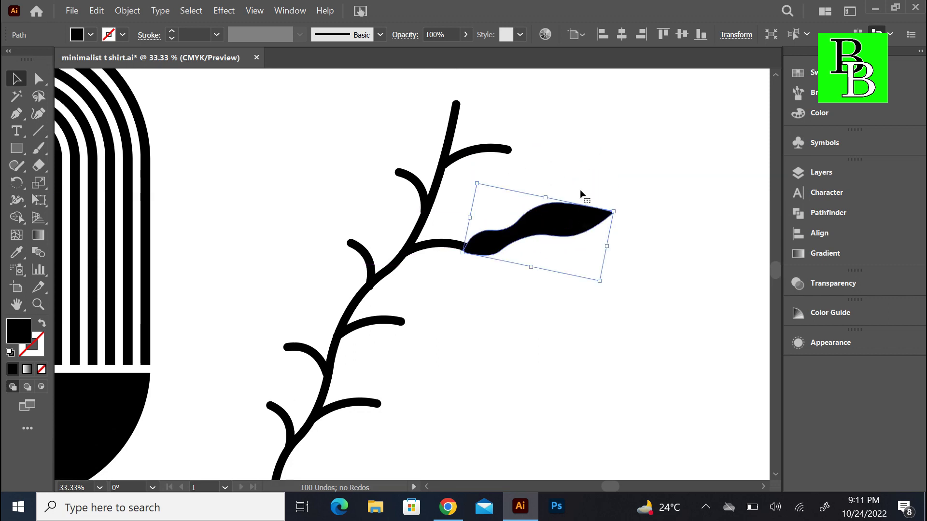
- Copy the leaf onto the lowest right twig, then reflect another copy about the vertical axis and fit it to the second-highest left twig
{"action": "left_click_drag", "start_coordinate": [558, 228], "coordinate": [344, 184]}
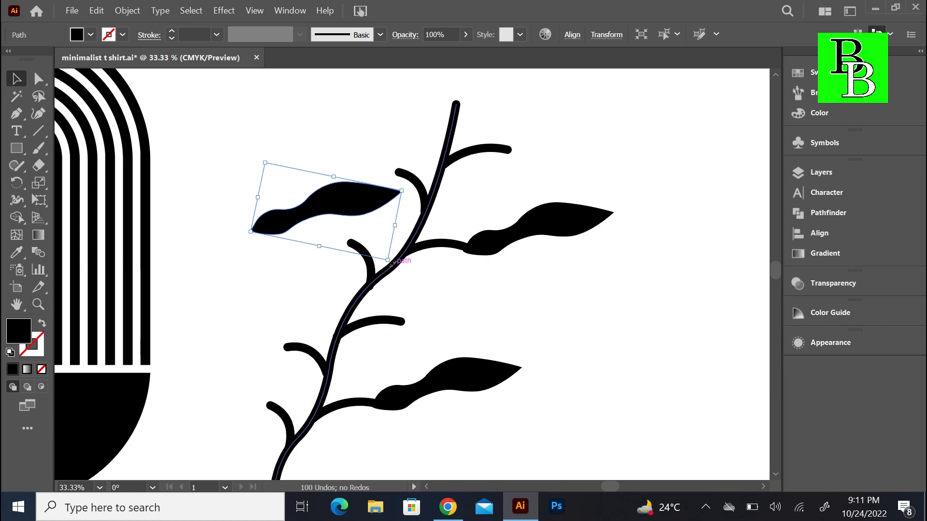
{"action": "right_click", "coordinate": [344, 212]}
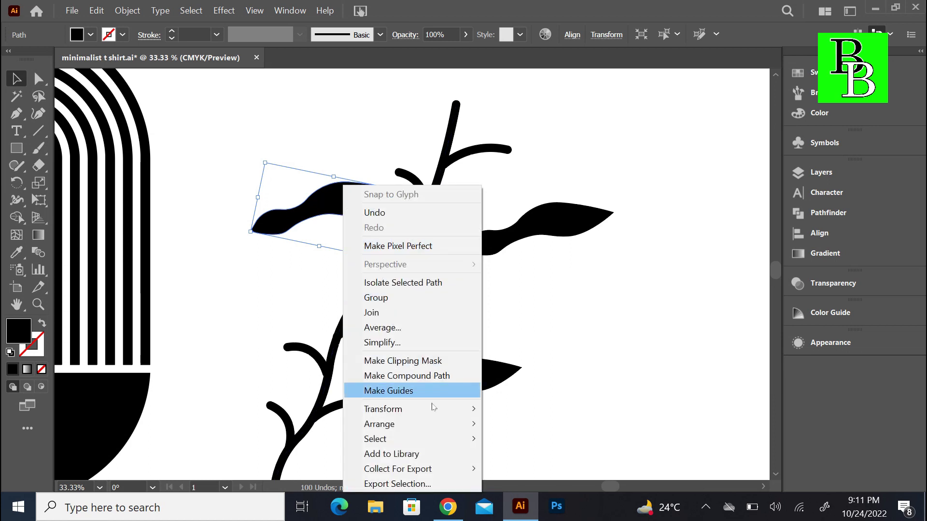
{"action": "mouse_move", "coordinate": [434, 409]}
{"action": "left_click", "coordinate": [514, 343]}
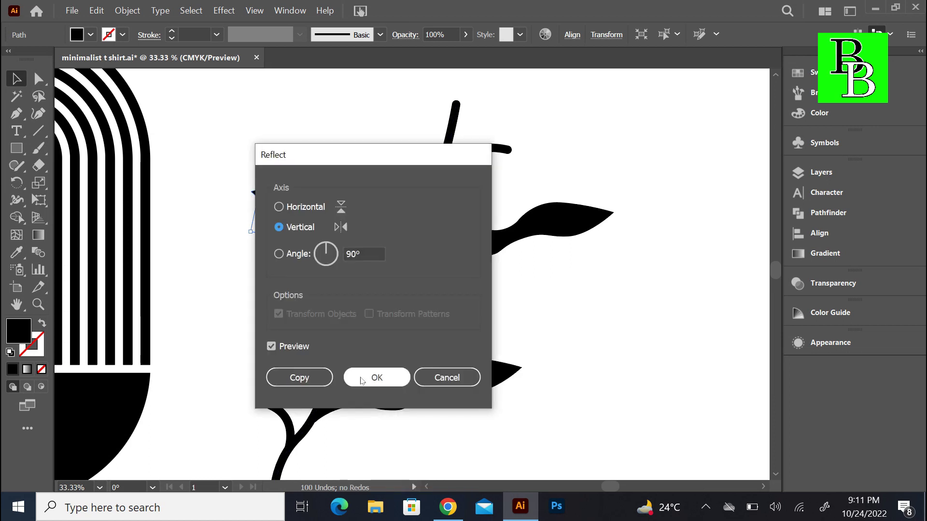
{"action": "left_click", "coordinate": [374, 378]}
{"action": "left_click_drag", "start_coordinate": [325, 220], "coordinate": [306, 235]}
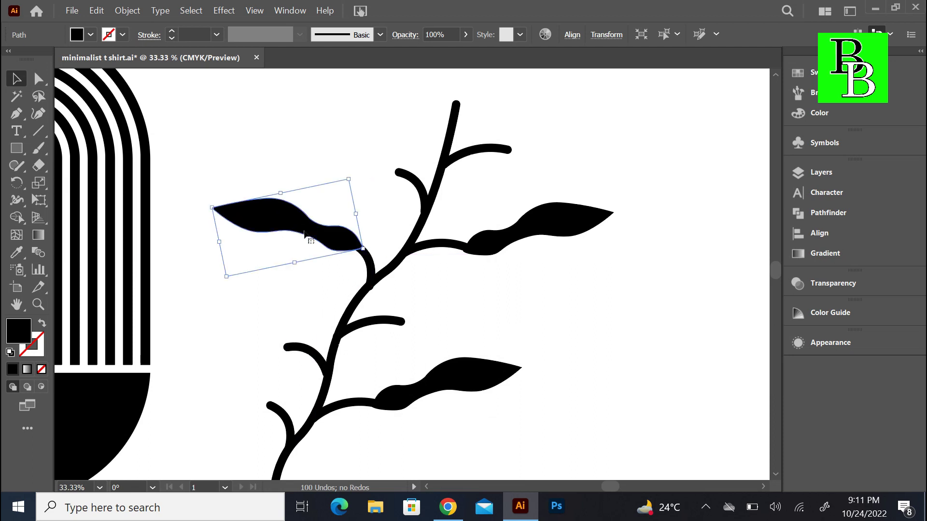
{"action": "left_click_drag", "start_coordinate": [369, 280], "coordinate": [366, 281]}
{"action": "left_click_drag", "start_coordinate": [330, 241], "coordinate": [336, 251]}
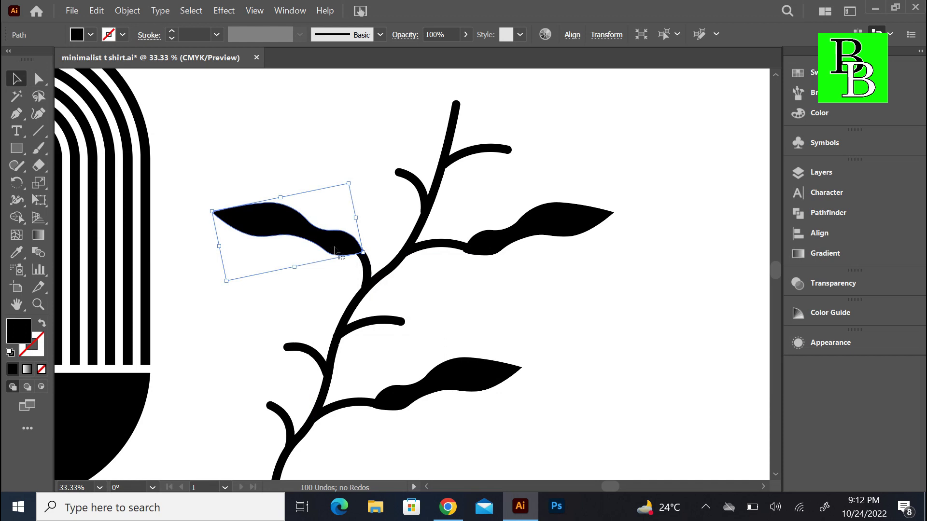
- Draw a second, longer black leaf with wavy edges and a pointed tip in the empty area right of the stem with the Pen tool
{"action": "key", "text": "p"}
{"action": "key", "text": "ctrl+shift+a"}
{"action": "left_click", "coordinate": [565, 320]}
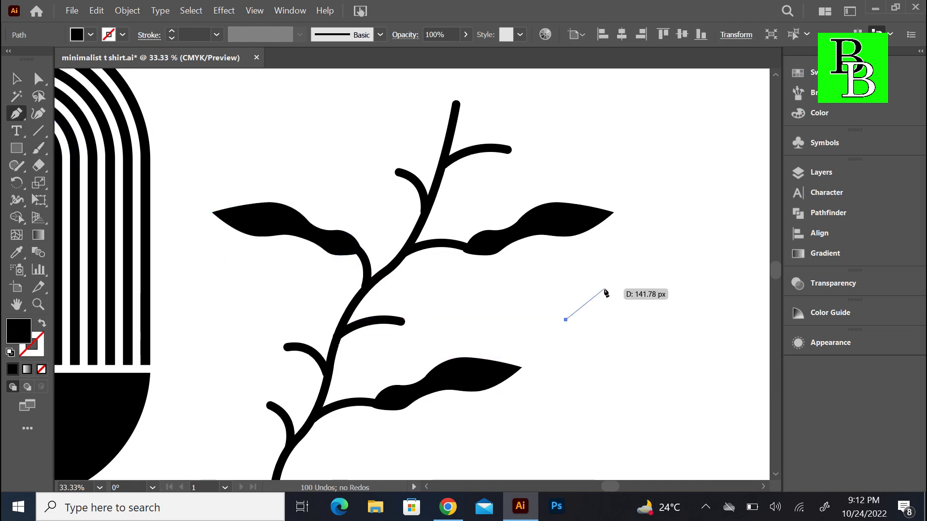
{"action": "left_click_drag", "start_coordinate": [630, 290], "coordinate": [630, 291]}
{"action": "left_click", "coordinate": [660, 267]}
{"action": "mouse_move", "coordinate": [741, 256]}
{"action": "left_mouse_down"}
{"action": "mouse_move", "coordinate": [765, 269]}
{"action": "mouse_move", "coordinate": [725, 261]}
{"action": "left_mouse_up"}
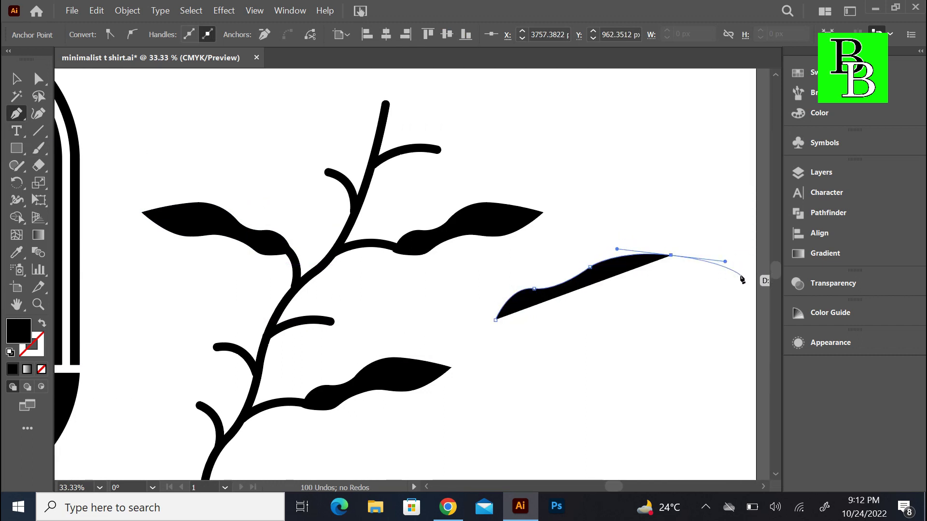
{"action": "left_click", "coordinate": [746, 272]}
{"action": "left_click_drag", "start_coordinate": [665, 281], "coordinate": [619, 295]}
{"action": "left_click_drag", "start_coordinate": [579, 314], "coordinate": [544, 311]}
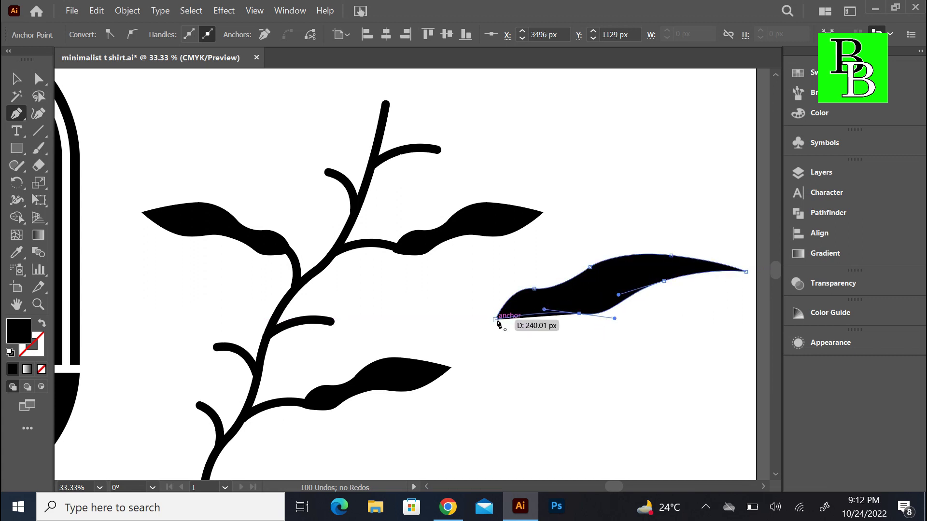
{"action": "left_click", "coordinate": [496, 321]}
- Move the second leaf up beside the top right twig and make its pointed end wavier with the Curvature tool
{"action": "key", "text": "v"}
{"action": "left_click_drag", "start_coordinate": [651, 287], "coordinate": [611, 181]}
{"action": "key", "text": "shift+grave"}
{"action": "left_click_drag", "start_coordinate": [638, 150], "coordinate": [640, 158]}
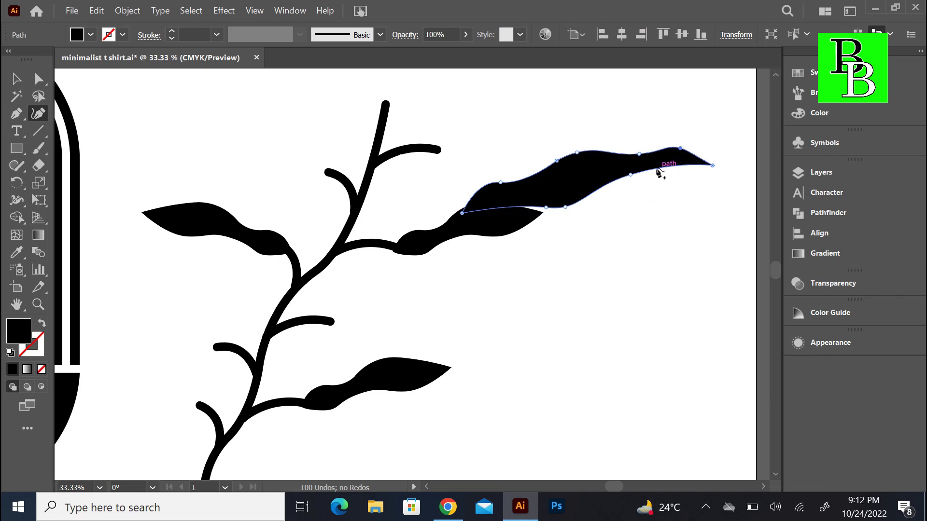
{"action": "left_click_drag", "start_coordinate": [657, 170], "coordinate": [655, 175]}
{"action": "key", "text": "v"}
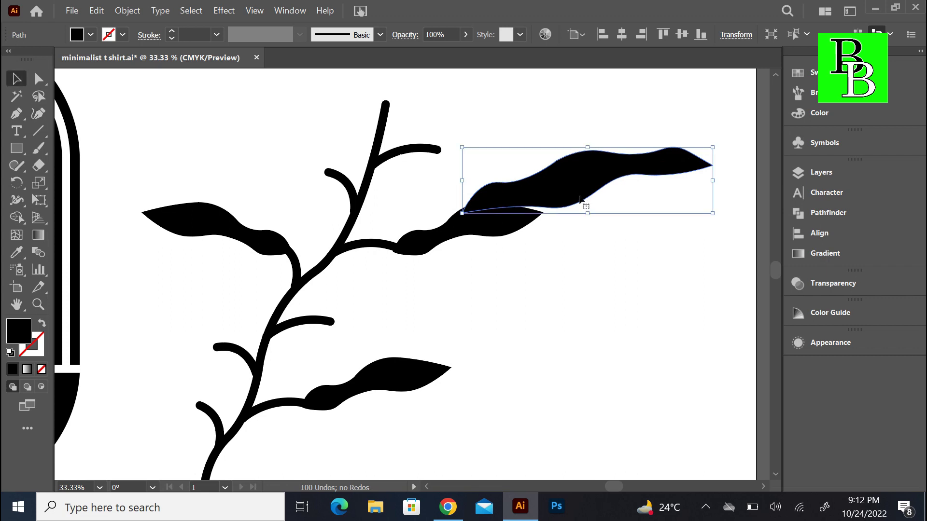
- Shorten the second leaf, turn it and attach it to the end of the top right twig
{"action": "left_click_drag", "start_coordinate": [713, 180], "coordinate": [669, 179]}
{"action": "scroll", "coordinate": [587, 204], "scroll_direction": "up", "scroll_amount": 3}
{"action": "left_click_drag", "start_coordinate": [583, 247], "coordinate": [550, 191]}
{"action": "left_click_drag", "start_coordinate": [648, 240], "coordinate": [485, 185]}
- Duplicate the leaf above the top right twig and reflect the copy about the horizontal axis
{"action": "left_click_drag", "start_coordinate": [551, 213], "coordinate": [530, 182]}
{"action": "right_click", "coordinate": [517, 167]}
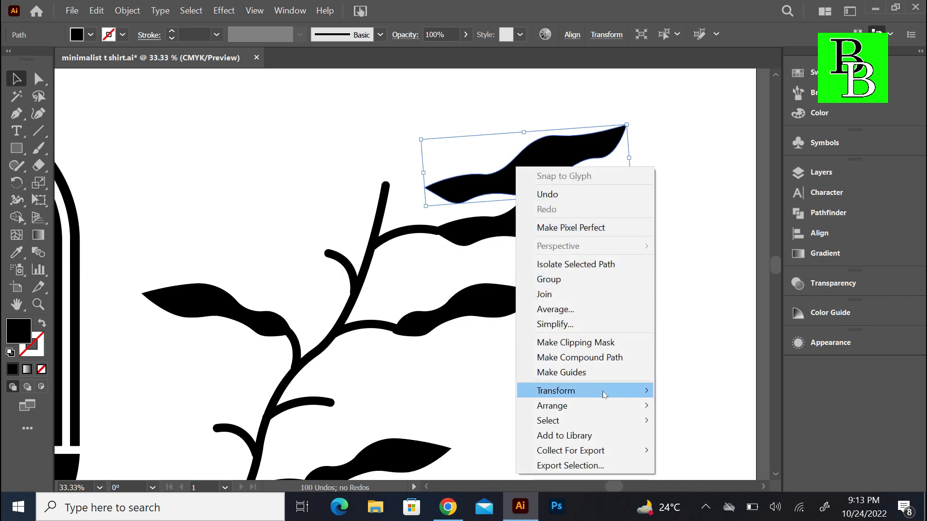
{"action": "mouse_move", "coordinate": [560, 390]}
{"action": "left_click", "coordinate": [686, 438]}
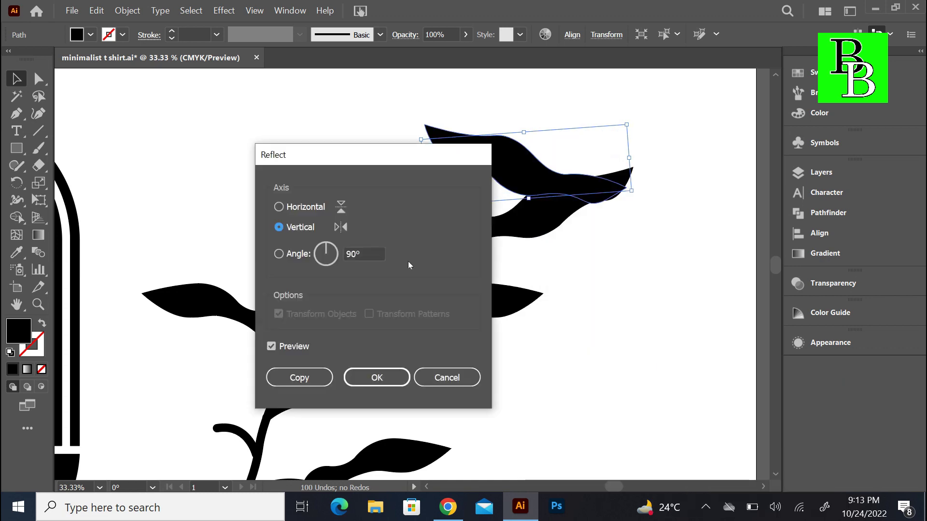
{"action": "left_click", "coordinate": [280, 208]}
{"action": "left_click", "coordinate": [386, 377]}
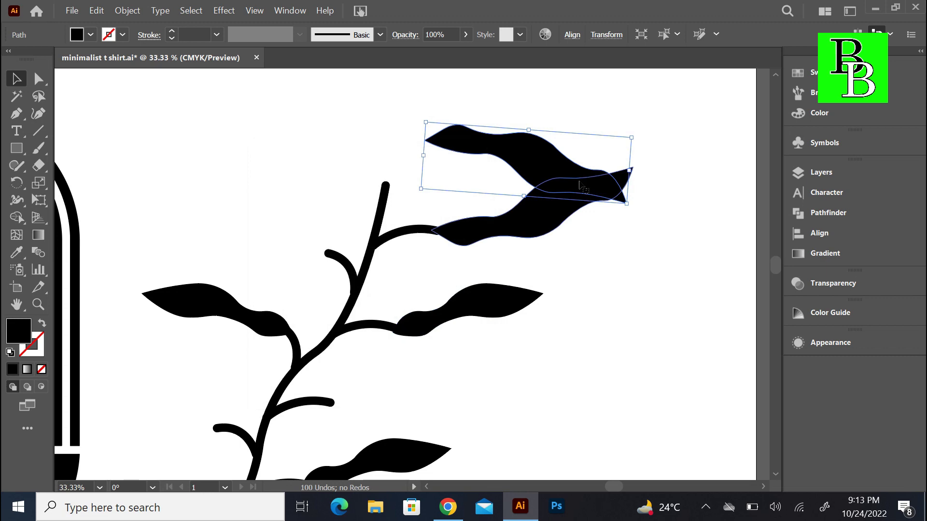
- Rotate the reflected leaf to slant upward and join its base to the end of the top right twig, above the first leaf
{"action": "left_click_drag", "start_coordinate": [629, 209], "coordinate": [618, 118]}
{"action": "left_click_drag", "start_coordinate": [554, 154], "coordinate": [575, 173]}
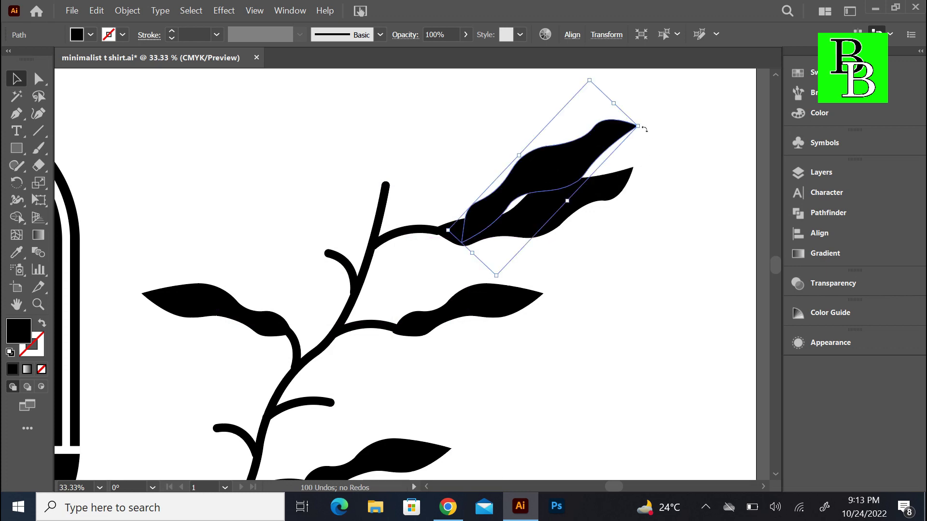
{"action": "left_click_drag", "start_coordinate": [644, 129], "coordinate": [647, 150]}
{"action": "left_click_drag", "start_coordinate": [581, 170], "coordinate": [570, 177]}
{"action": "left_click", "coordinate": [26, 118]}
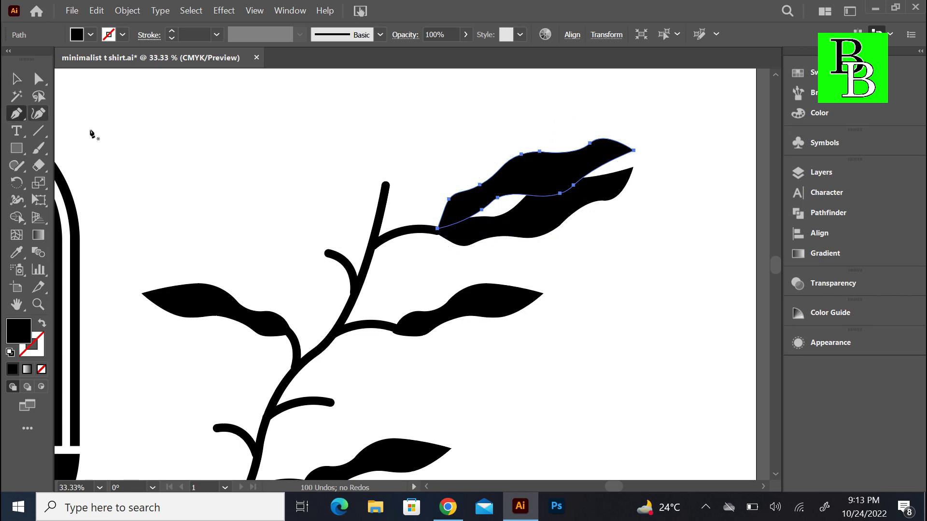
- Reshape the facing edges of the two top right leaves with the Curvature tool, overlapping them near the base and curving their tips apart
{"action": "left_click", "coordinate": [498, 198]}
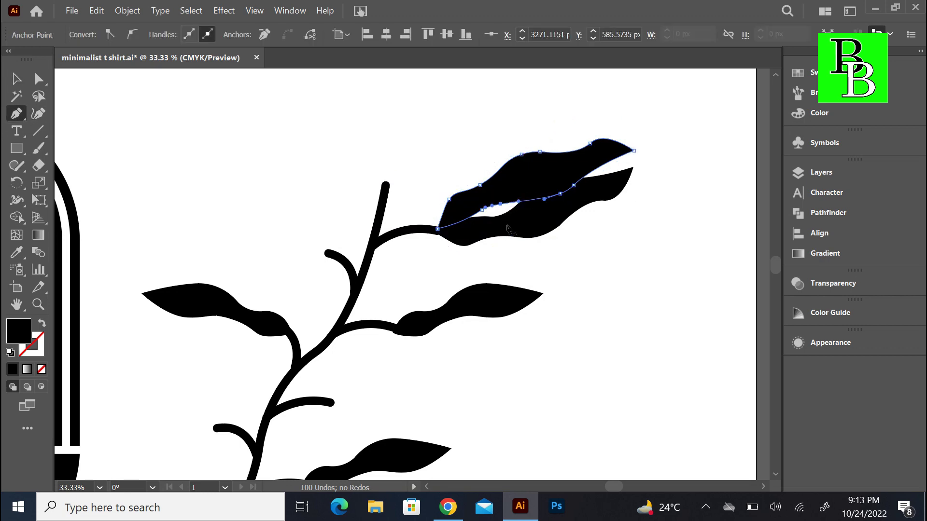
{"action": "left_click", "coordinate": [38, 113]}
{"action": "left_click_drag", "start_coordinate": [501, 204], "coordinate": [483, 229]}
{"action": "left_click_drag", "start_coordinate": [596, 168], "coordinate": [601, 159]}
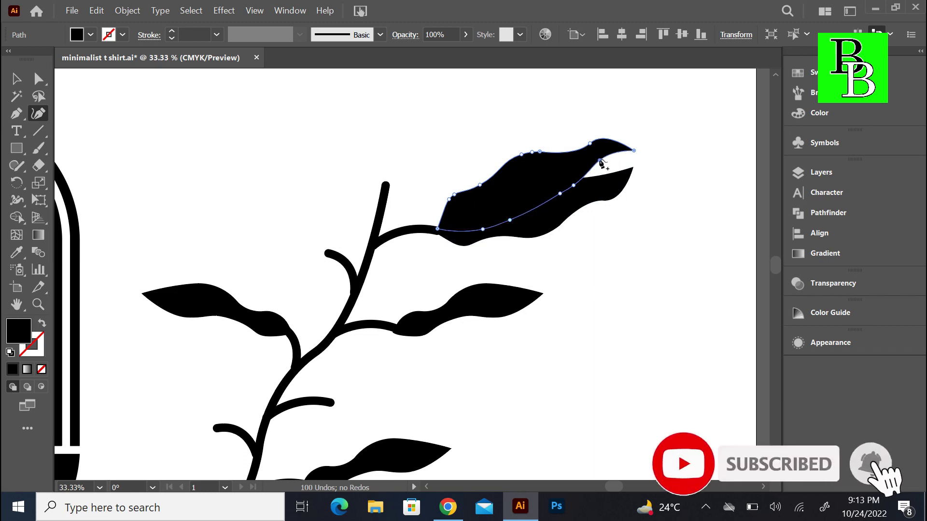
{"action": "left_click", "coordinate": [609, 174]}
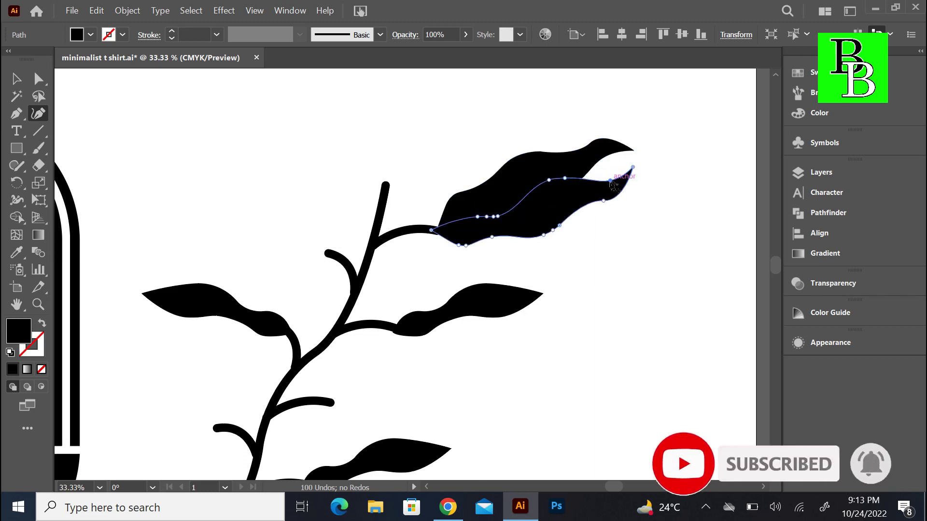
- Duplicate the top right leaf pair onto the tip of the main stem and rotate the copy to point steeply upward
{"action": "key", "text": "v"}
{"action": "left_click", "coordinate": [607, 213]}
{"action": "left_click", "coordinate": [555, 197]}
{"action": "left_click_drag", "start_coordinate": [556, 197], "coordinate": [495, 132]}
{"action": "left_click_drag", "start_coordinate": [575, 187], "coordinate": [561, 123]}
- Duplicate the stem-tip leaf pair, rotate the copy to slant up and left, and join it to the end of the upper left twig
{"action": "scroll", "coordinate": [472, 150], "scroll_direction": "up", "scroll_amount": 2}
{"action": "left_click_drag", "start_coordinate": [472, 169], "coordinate": [313, 203]}
{"action": "left_click_drag", "start_coordinate": [380, 289], "coordinate": [451, 168]}
{"action": "left_click_drag", "start_coordinate": [341, 251], "coordinate": [322, 261]}
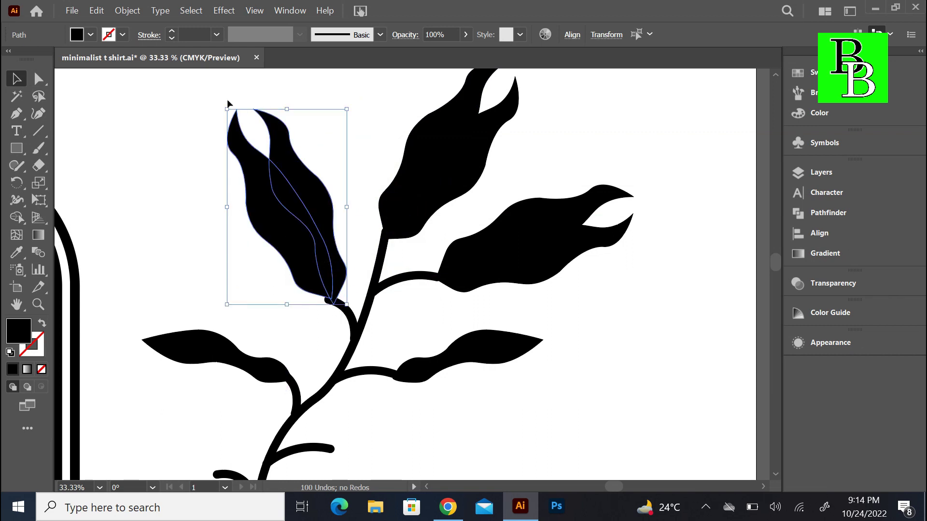
{"action": "left_click_drag", "start_coordinate": [227, 104], "coordinate": [208, 127]}
{"action": "left_click_drag", "start_coordinate": [334, 242], "coordinate": [305, 263]}
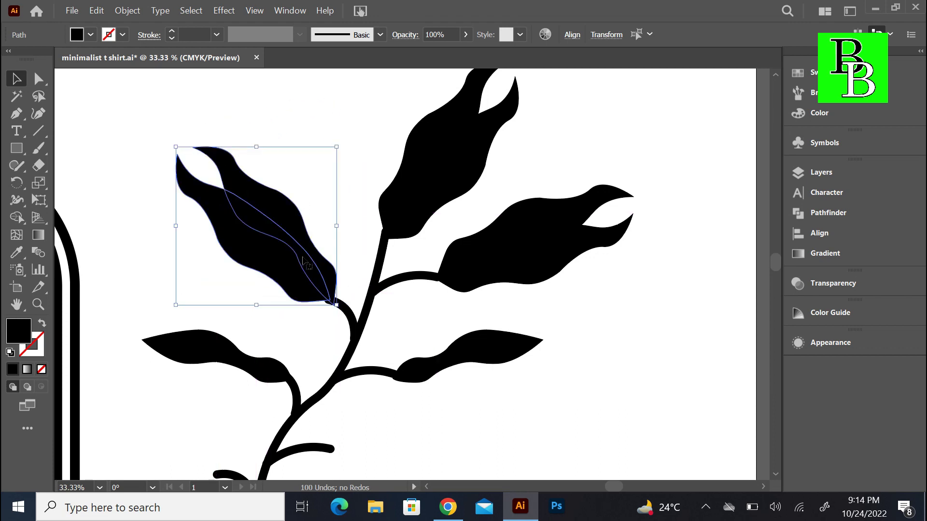
- Copy the upper left leaf pair, rotate and shrink the copy, and attach it to the bare left twig below the single leaf
{"action": "scroll", "coordinate": [304, 261], "scroll_direction": "down", "scroll_amount": 3}
{"action": "scroll", "coordinate": [304, 260], "scroll_direction": "down", "scroll_amount": 1}
{"action": "left_click_drag", "start_coordinate": [304, 124], "coordinate": [199, 217]}
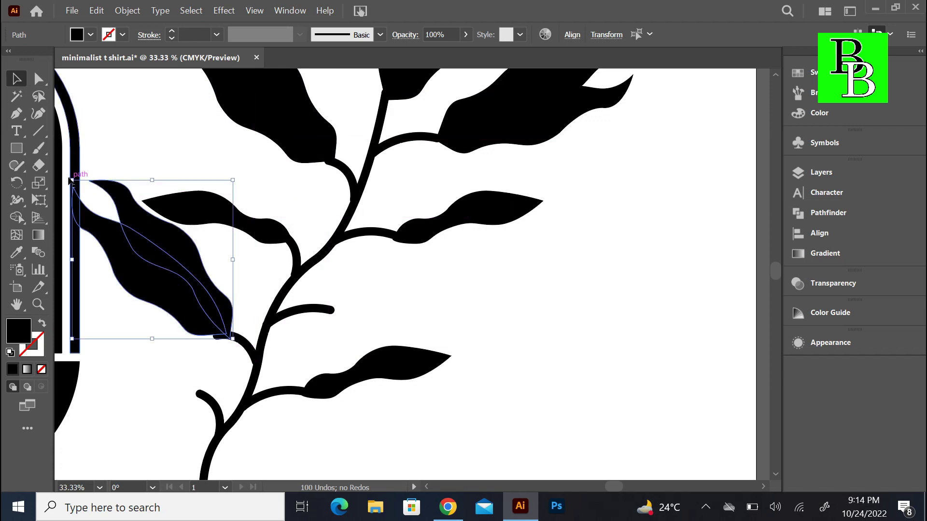
{"action": "left_click_drag", "start_coordinate": [68, 176], "coordinate": [46, 224]}
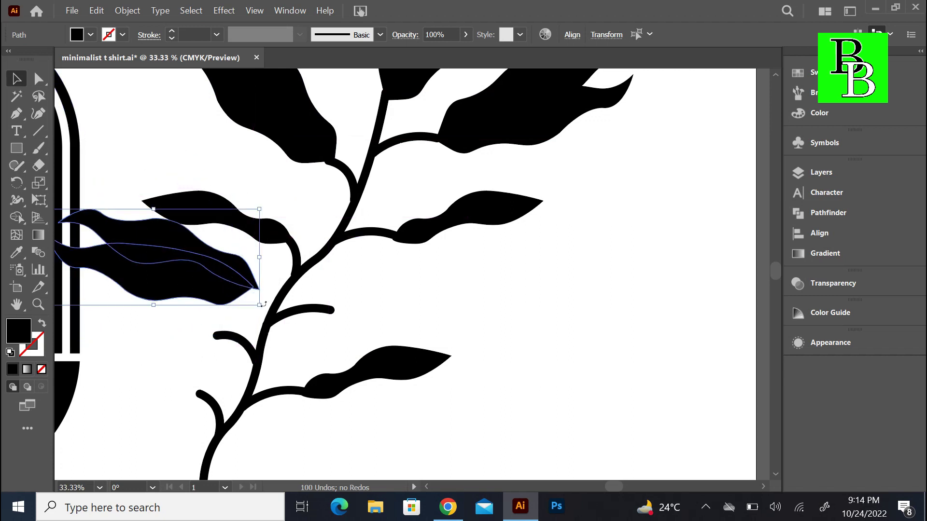
{"action": "left_click_drag", "start_coordinate": [260, 304], "coordinate": [208, 273]}
{"action": "left_click_drag", "start_coordinate": [140, 242], "coordinate": [191, 331]}
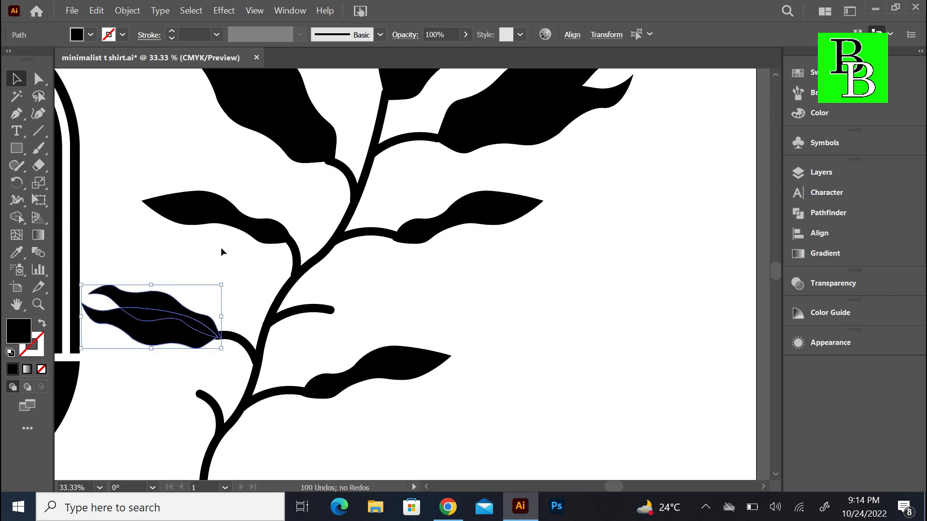
- Duplicate the single left leaf onto the lowest left twig, rotate it, and place another copy on the remaining bare right twig
{"action": "left_click_drag", "start_coordinate": [240, 220], "coordinate": [151, 378]}
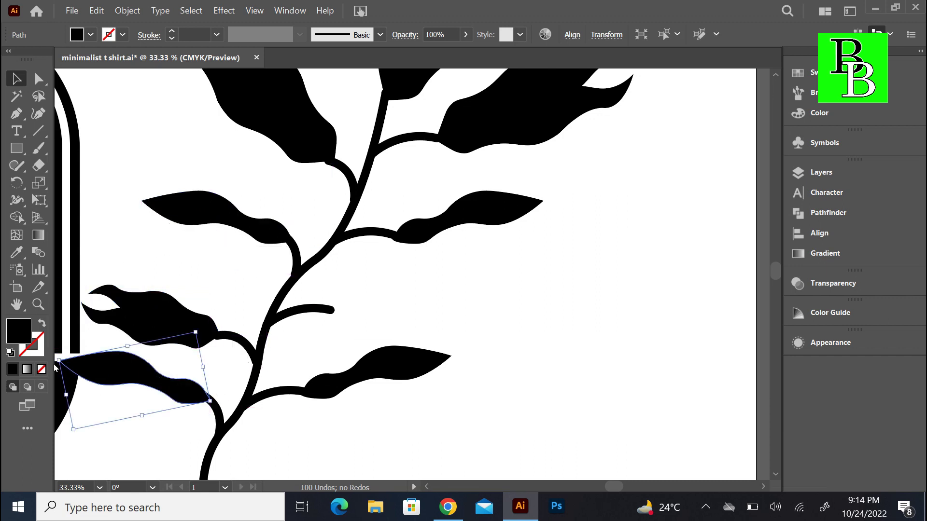
{"action": "left_click_drag", "start_coordinate": [195, 327], "coordinate": [172, 327]}
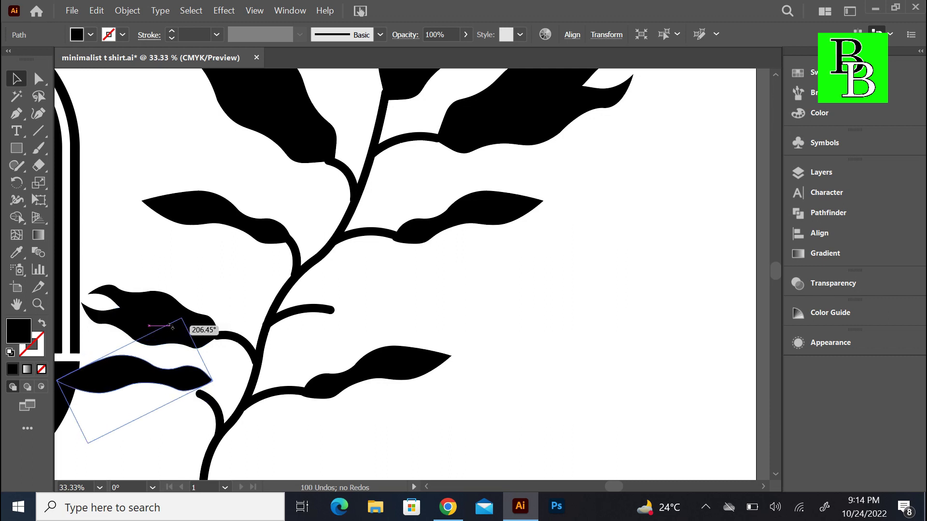
{"action": "left_click_drag", "start_coordinate": [193, 382], "coordinate": [442, 314]}
- Scale down the leaf pairs at the stem tip, top right twig and upper left twig, keeping their bases attached
{"action": "scroll", "coordinate": [405, 276], "scroll_direction": "up", "scroll_amount": 5}
{"action": "left_click", "coordinate": [434, 137]}
{"action": "left_click", "coordinate": [516, 99], "text": "shift"}
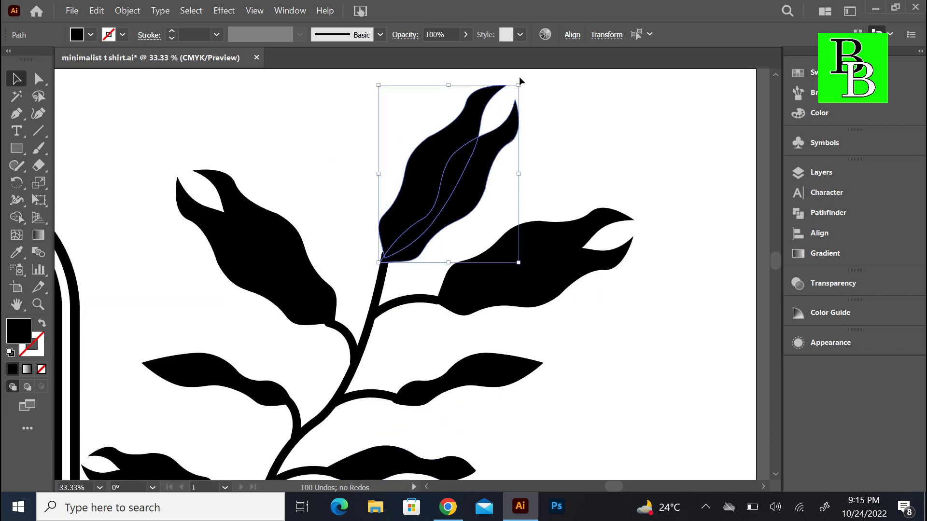
{"action": "left_click_drag", "start_coordinate": [518, 86], "coordinate": [481, 131]}
{"action": "left_click", "coordinate": [563, 260]}
{"action": "left_click_drag", "start_coordinate": [588, 219], "coordinate": [603, 254]}
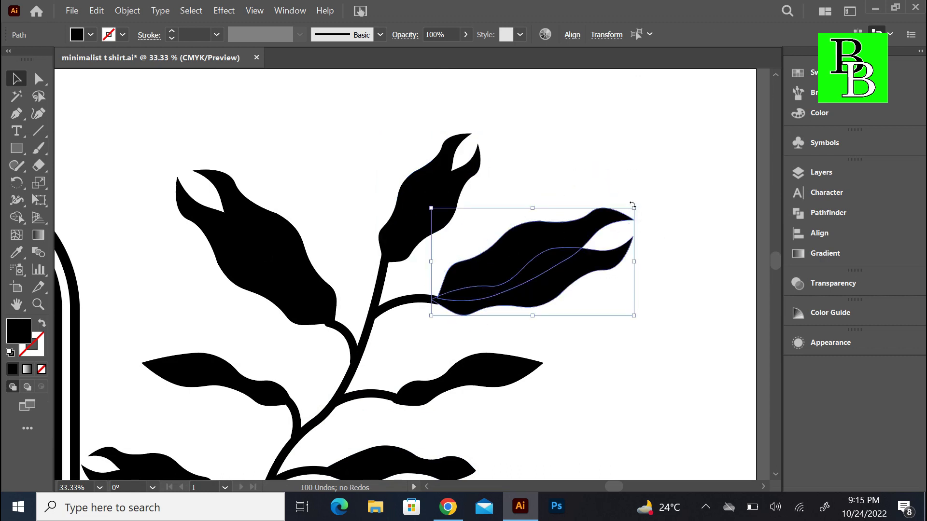
{"action": "left_click_drag", "start_coordinate": [637, 205], "coordinate": [596, 244]}
{"action": "left_click_drag", "start_coordinate": [223, 137], "coordinate": [271, 324]}
{"action": "left_click_drag", "start_coordinate": [175, 172], "coordinate": [234, 222]}
{"action": "left_click", "coordinate": [218, 288]}
- Select the whole branch, outline its strokes, and unite the stem, twigs and leaves into one shape
{"action": "key", "text": "ctrl+minus"}
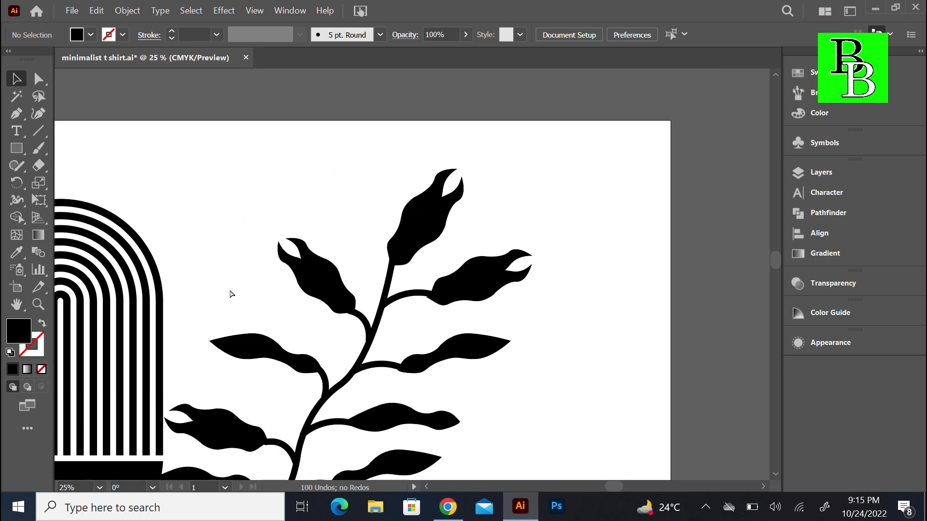
{"action": "key", "text": "ctrl+minus"}
{"action": "scroll", "coordinate": [277, 213], "scroll_direction": "down", "scroll_amount": 1}
{"action": "left_click_drag", "start_coordinate": [305, 176], "coordinate": [451, 431]}
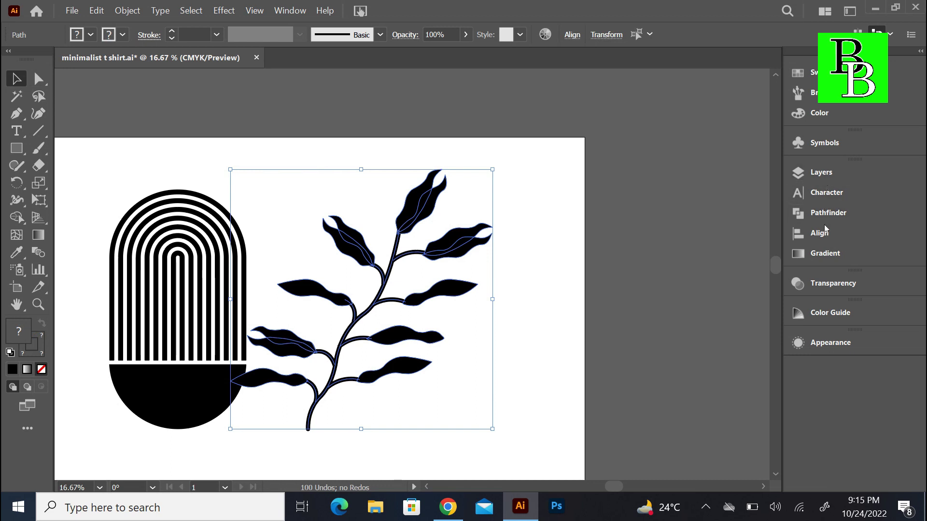
{"action": "left_click", "coordinate": [127, 11]}
{"action": "mouse_move", "coordinate": [267, 323]}
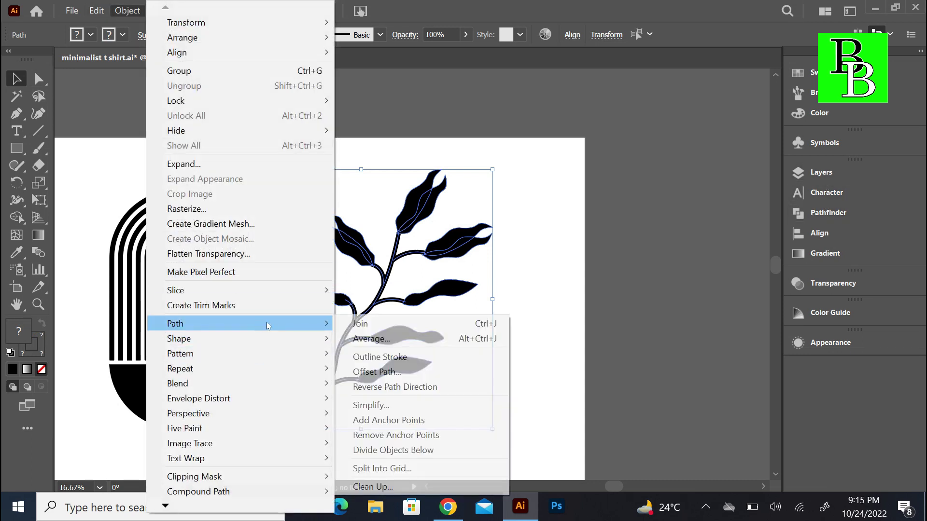
{"action": "left_click", "coordinate": [382, 358]}
{"action": "left_click", "coordinate": [814, 215]}
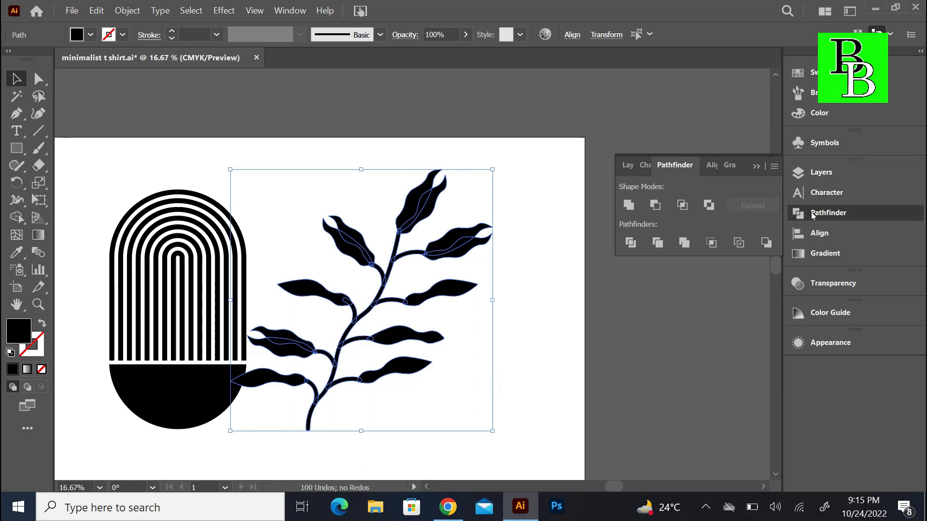
{"action": "left_click", "coordinate": [628, 204]}
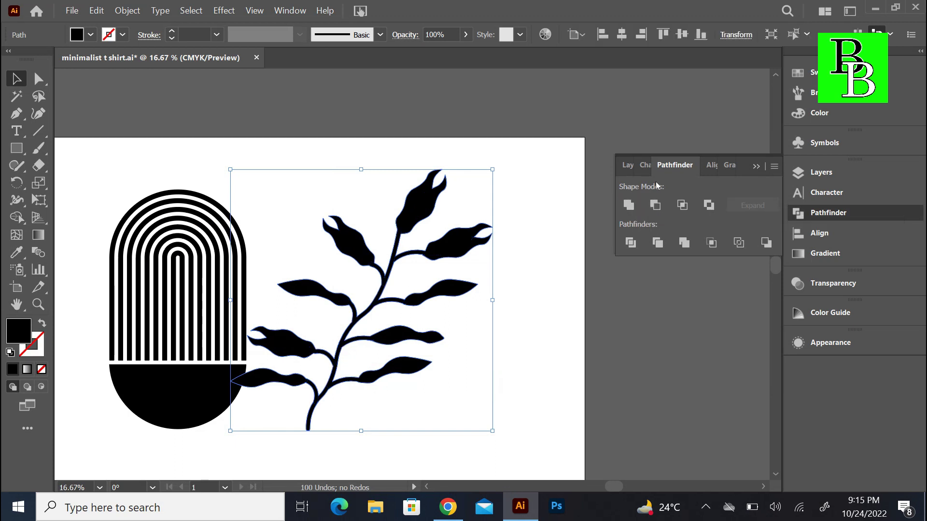
- Shrink the branch, rotate it to lean right, place its base at the arch's lower edge, and send it backward one level
{"action": "left_click", "coordinate": [578, 163]}
{"action": "left_click_drag", "start_coordinate": [399, 289], "coordinate": [386, 255]}
{"action": "left_click_drag", "start_coordinate": [478, 136], "coordinate": [381, 234]}
{"action": "left_click_drag", "start_coordinate": [387, 401], "coordinate": [319, 431]}
{"action": "left_click_drag", "start_coordinate": [302, 327], "coordinate": [250, 331]}
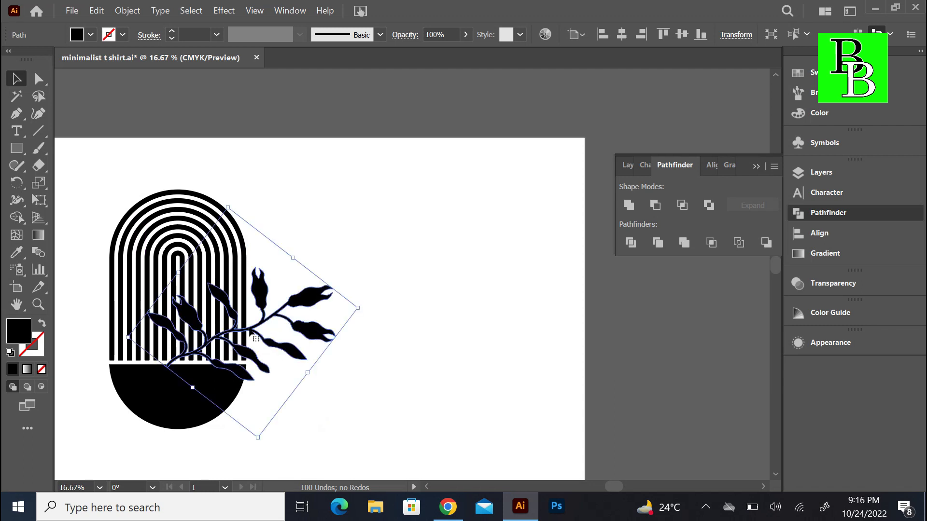
{"action": "left_click_drag", "start_coordinate": [364, 312], "coordinate": [356, 284]}
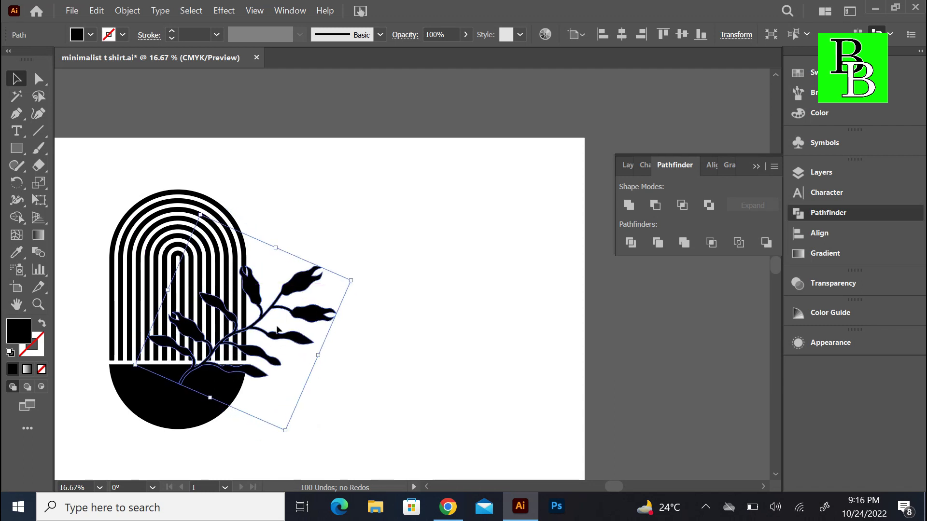
{"action": "left_click_drag", "start_coordinate": [254, 325], "coordinate": [250, 306]}
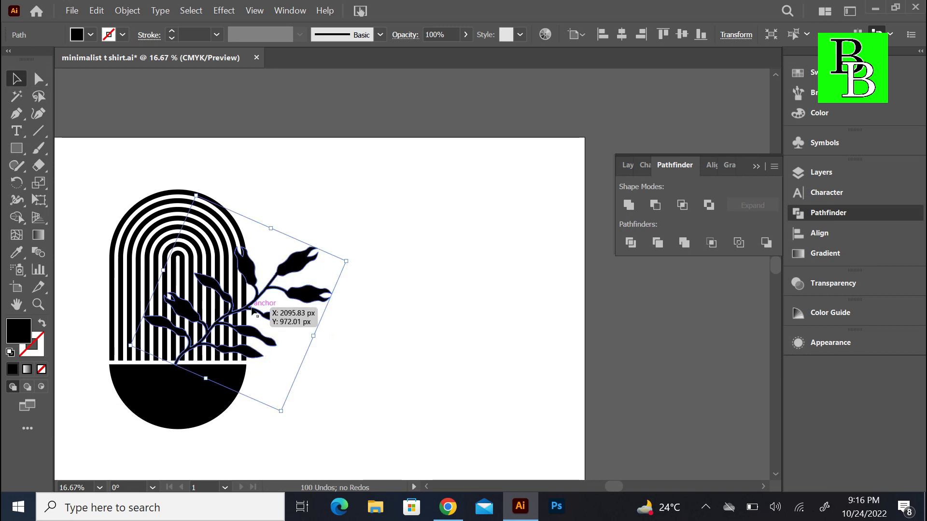
{"action": "key", "text": "ctrl+minus"}
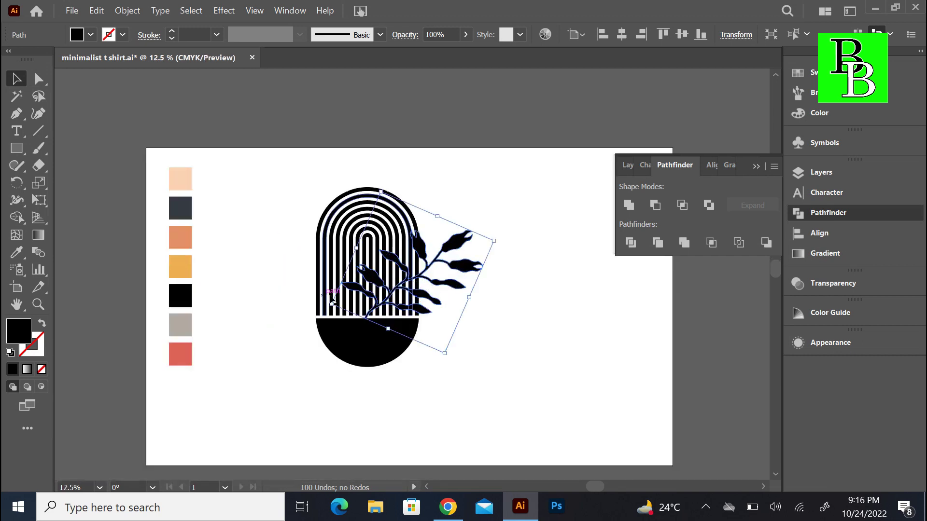
{"action": "key", "text": "ctrl+["}
- Fill the striped arch with the orange palette swatch using the Eyedropper
{"action": "left_click", "coordinate": [318, 221]}
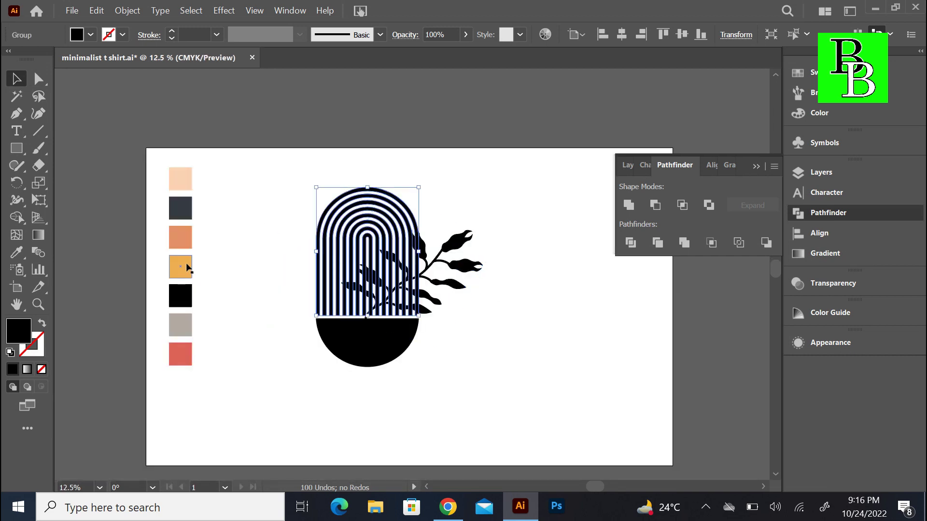
{"action": "left_click", "coordinate": [18, 252]}
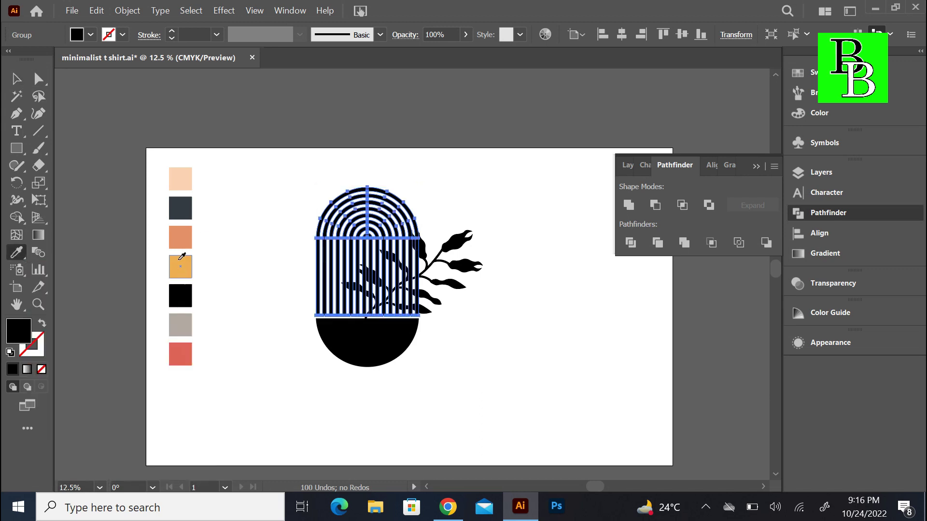
{"action": "left_click", "coordinate": [181, 183]}
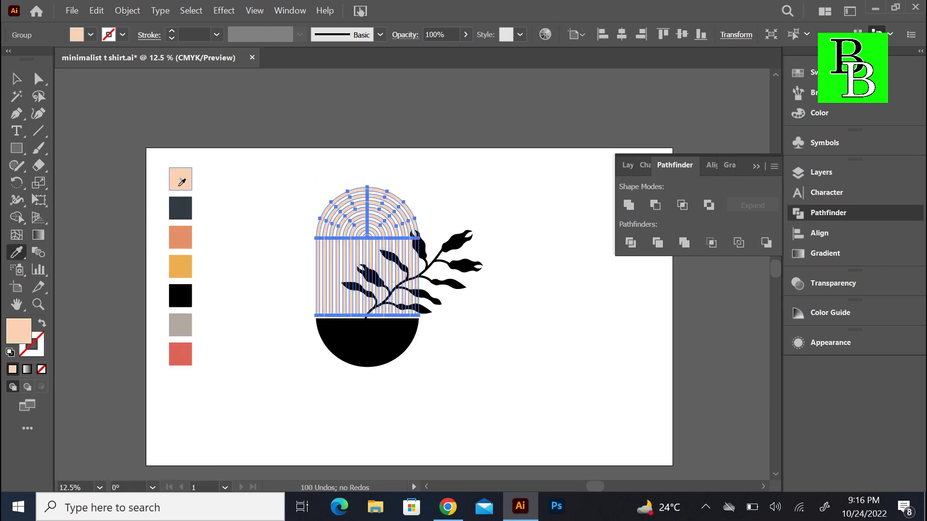
{"action": "left_click", "coordinate": [183, 238]}
- Fill the half-ellipse base with the red palette swatch using the Eyedropper
{"action": "key", "text": "v"}
{"action": "left_click", "coordinate": [368, 362]}
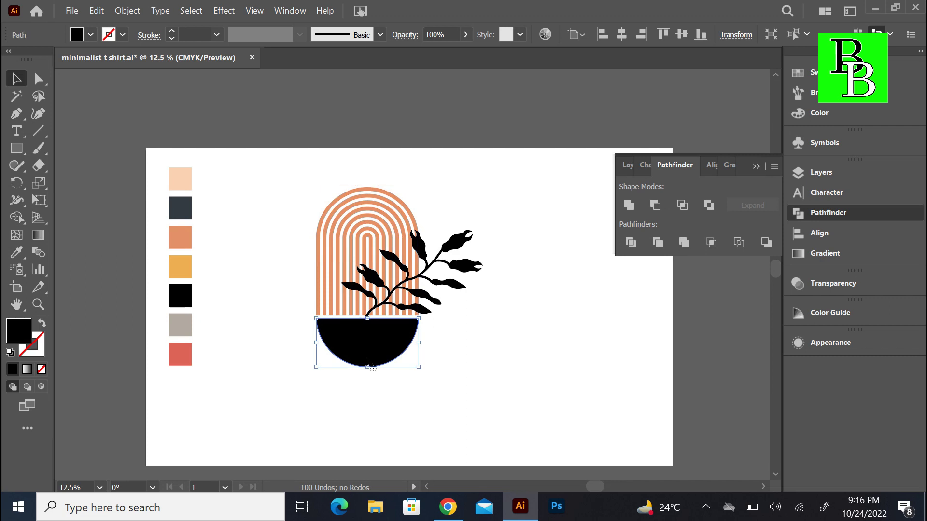
{"action": "key", "text": "i"}
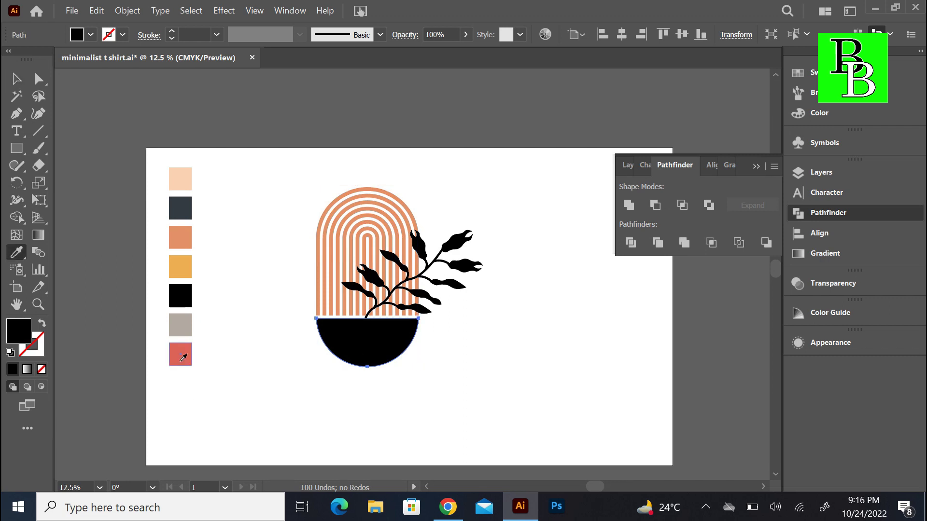
{"action": "left_click", "coordinate": [182, 357]}
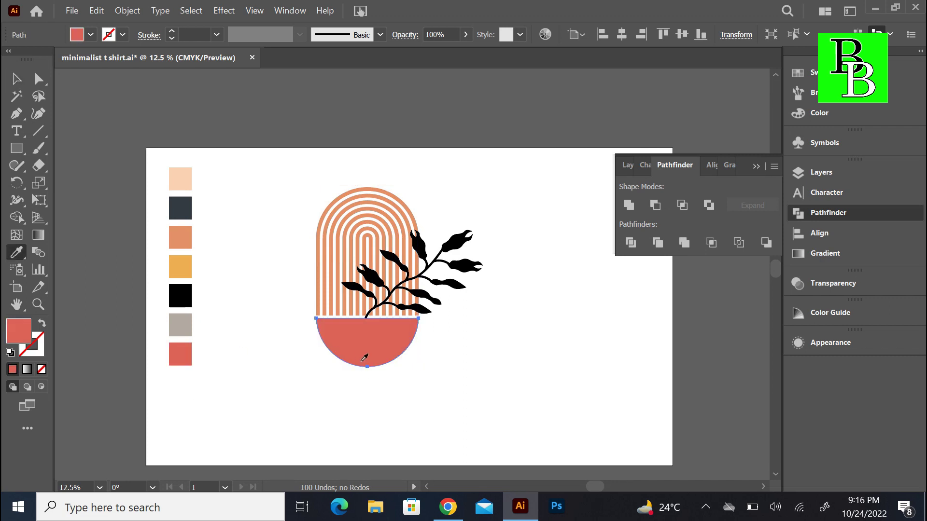
- Draw a small ellipse on the lower right edge of the base and another on the arch's upper left curve
{"action": "left_click_drag", "start_coordinate": [17, 149], "coordinate": [72, 183]}
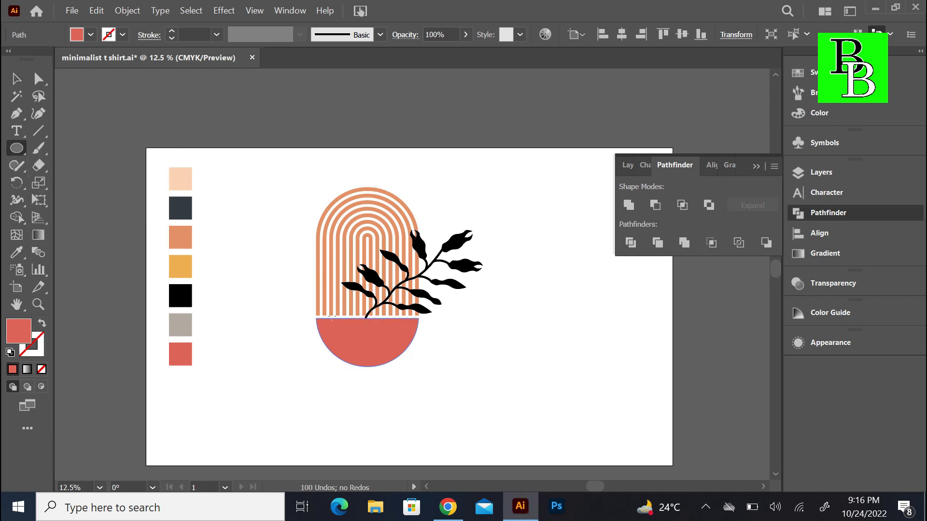
{"action": "left_click_drag", "start_coordinate": [392, 347], "coordinate": [419, 370]}
{"action": "left_click_drag", "start_coordinate": [326, 183], "coordinate": [356, 208]}
- Fill the ellipse on the arch with the golden yellow swatch and the ellipse on the base with the peach swatch
{"action": "key", "text": "i"}
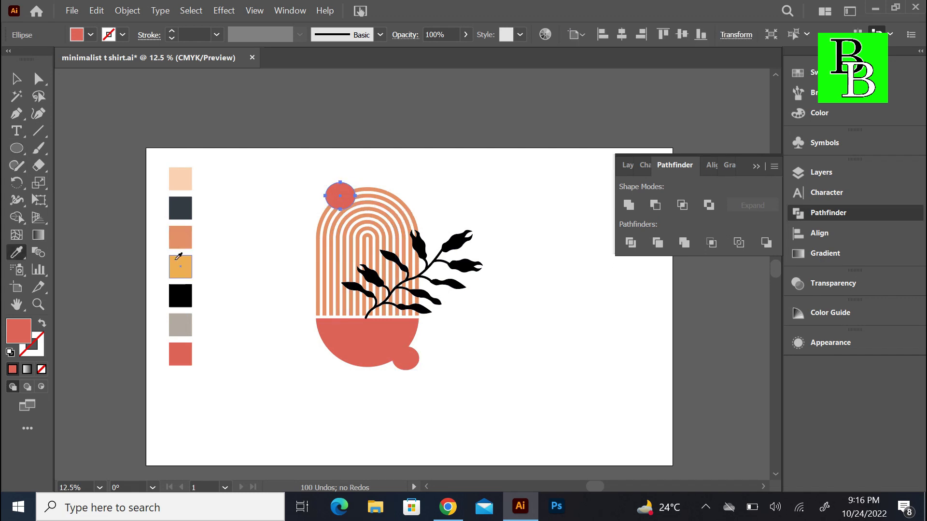
{"action": "left_click", "coordinate": [181, 266]}
{"action": "key", "text": "v"}
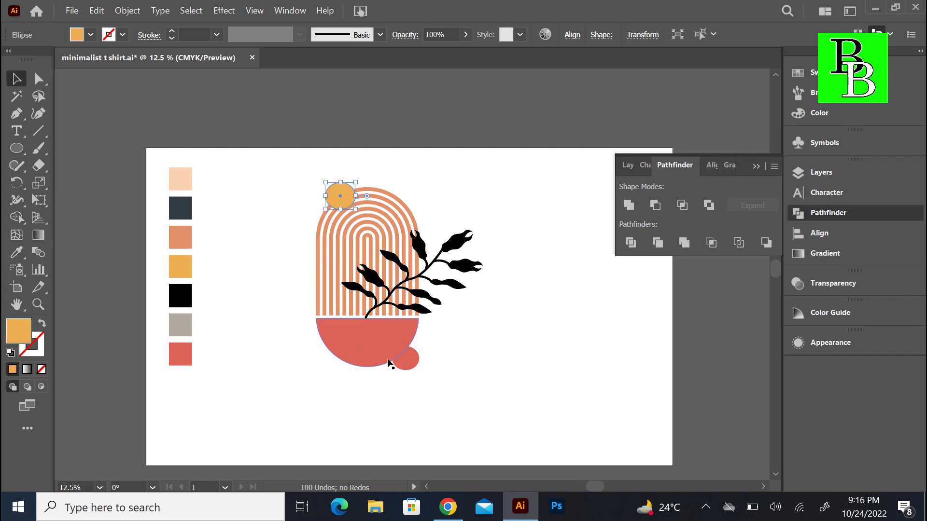
{"action": "left_click", "coordinate": [401, 362]}
{"action": "key", "text": "i"}
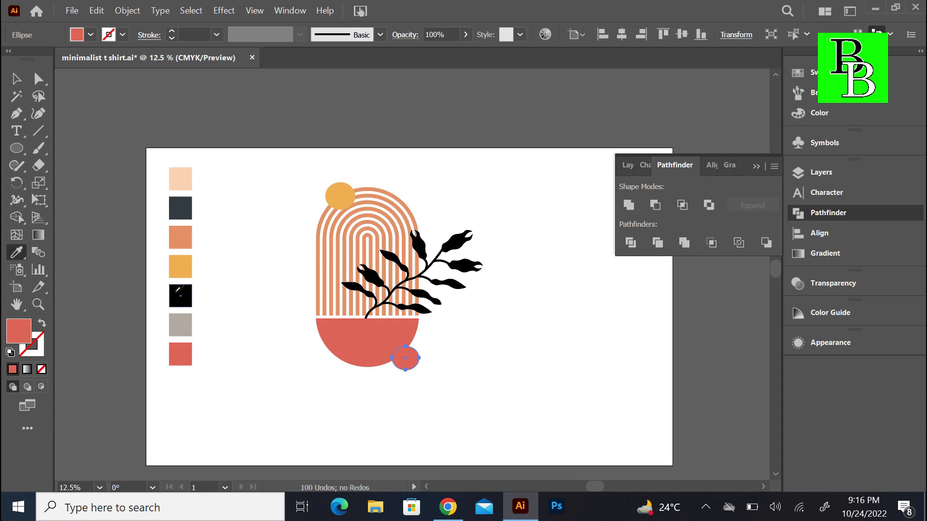
{"action": "left_click", "coordinate": [180, 179]}
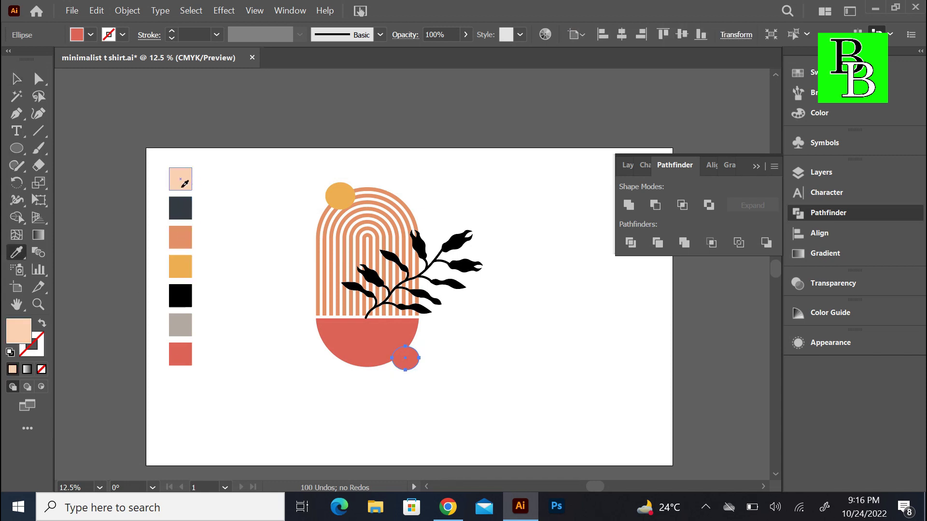
- Move the peach ellipse slightly further onto the base and shift the yellow ellipse slightly left along the arch
{"action": "key", "text": "v"}
{"action": "left_click_drag", "start_coordinate": [401, 366], "coordinate": [394, 363]}
{"action": "left_click_drag", "start_coordinate": [338, 195], "coordinate": [334, 198]}
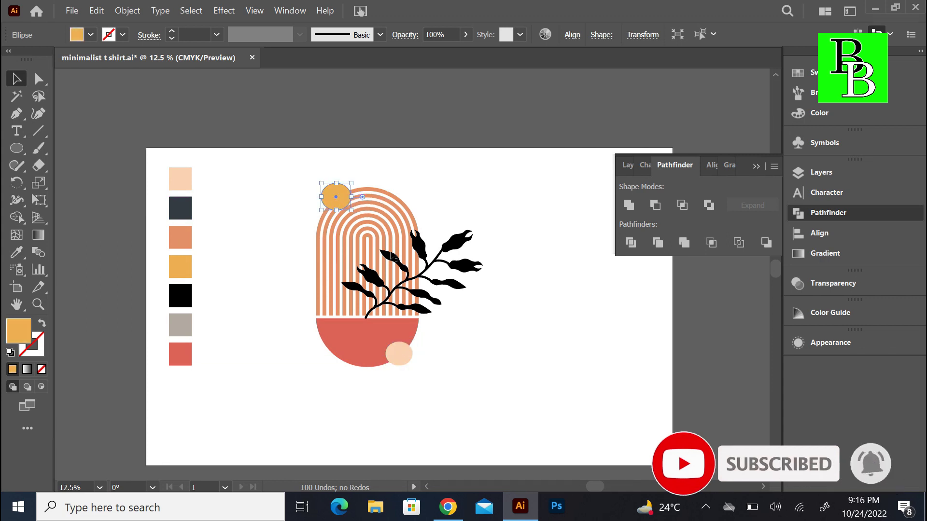
{"action": "left_click_drag", "start_coordinate": [415, 275], "coordinate": [409, 275]}
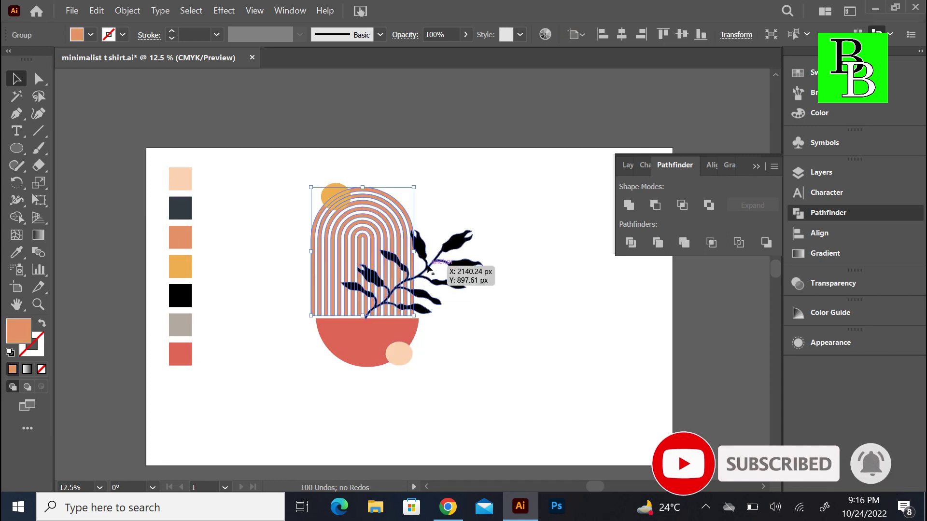
{"action": "left_click", "coordinate": [433, 268]}
{"action": "key", "text": "ctrl+z"}
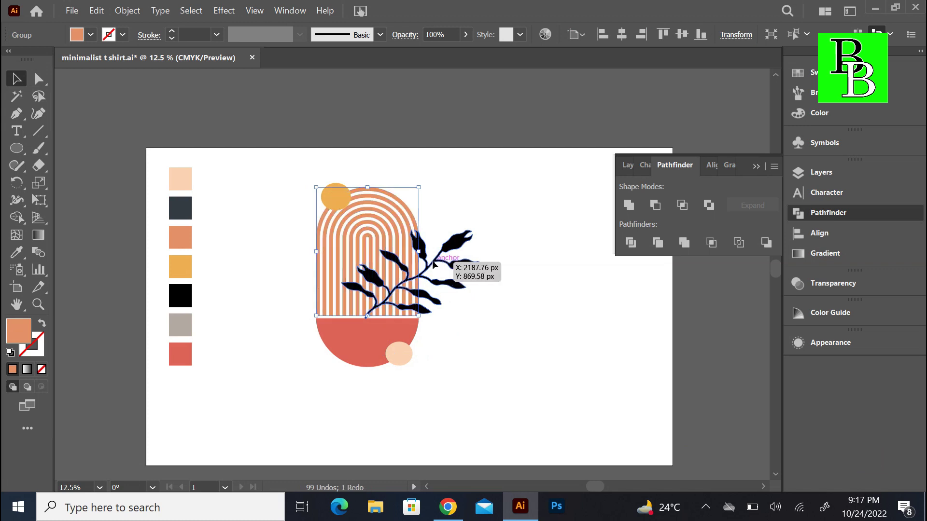
- Rotate the leafy branch slightly counterclockwise and position it so its stem meets the middle of the red base's flat edge
{"action": "left_click", "coordinate": [434, 266]}
{"action": "left_click_drag", "start_coordinate": [435, 266], "coordinate": [432, 267]}
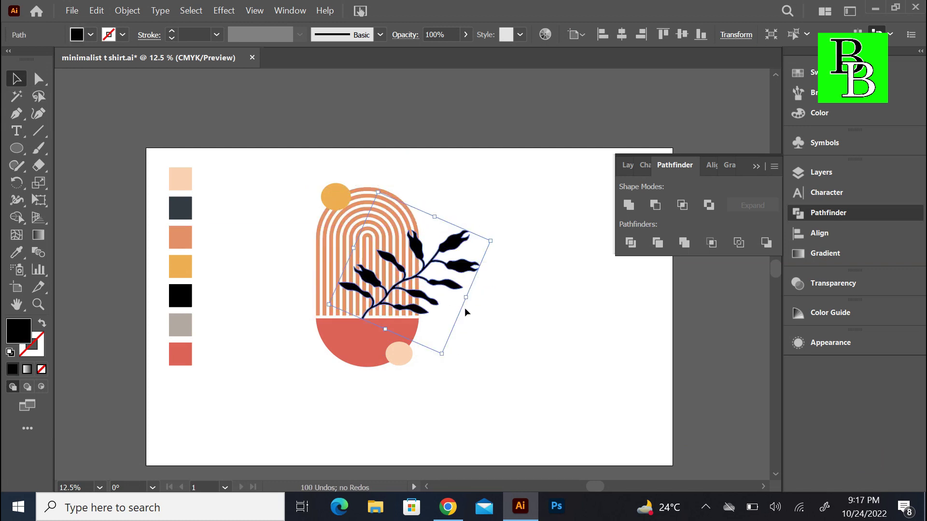
{"action": "left_click", "coordinate": [447, 362]}
{"action": "key", "text": "ctrl+z"}
{"action": "left_click_drag", "start_coordinate": [444, 360], "coordinate": [453, 344]}
{"action": "mouse_move", "coordinate": [424, 265]}
{"action": "left_mouse_down"}
{"action": "mouse_move", "coordinate": [424, 256]}
{"action": "mouse_move", "coordinate": [419, 265]}
{"action": "left_mouse_up"}
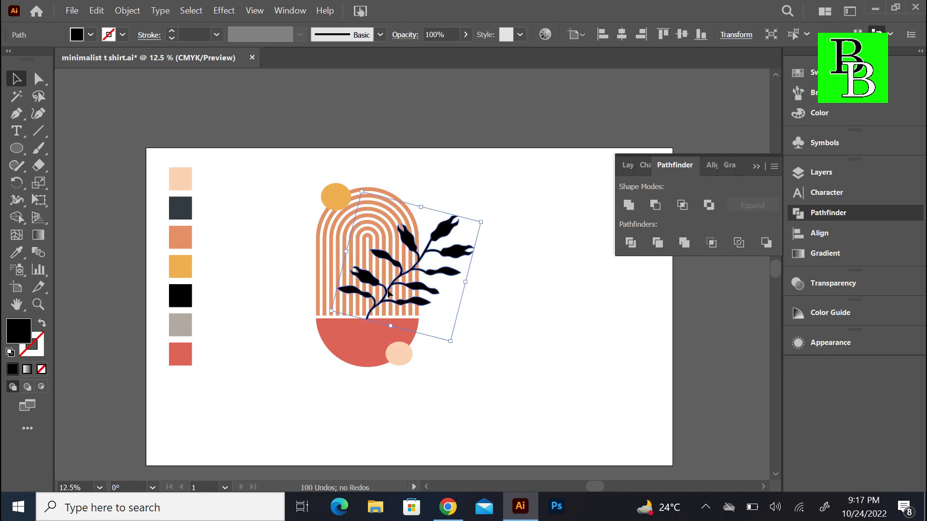
- Bring the red half-ellipse base to the front of the stacking order
{"action": "left_click", "coordinate": [355, 346]}
{"action": "right_click", "coordinate": [355, 347]}
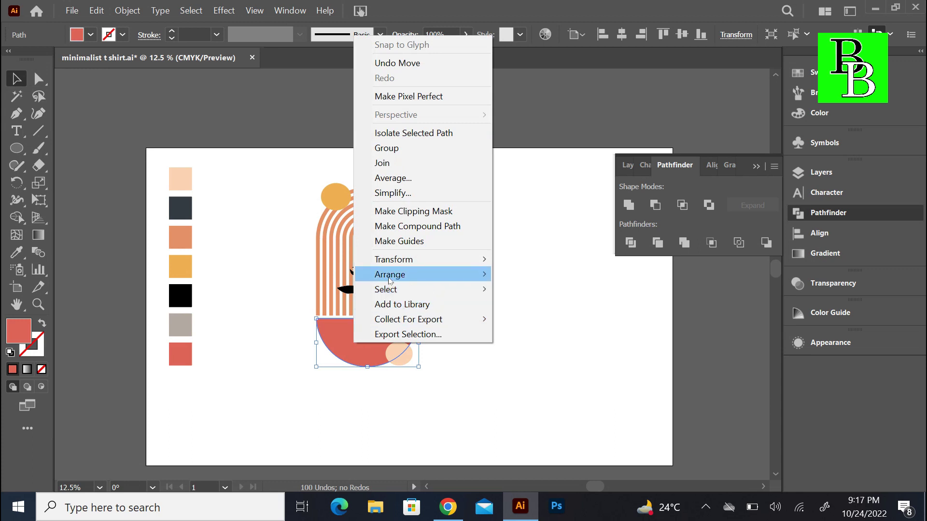
{"action": "mouse_move", "coordinate": [434, 274]}
{"action": "left_click", "coordinate": [536, 274]}
{"action": "left_click", "coordinate": [472, 384]}
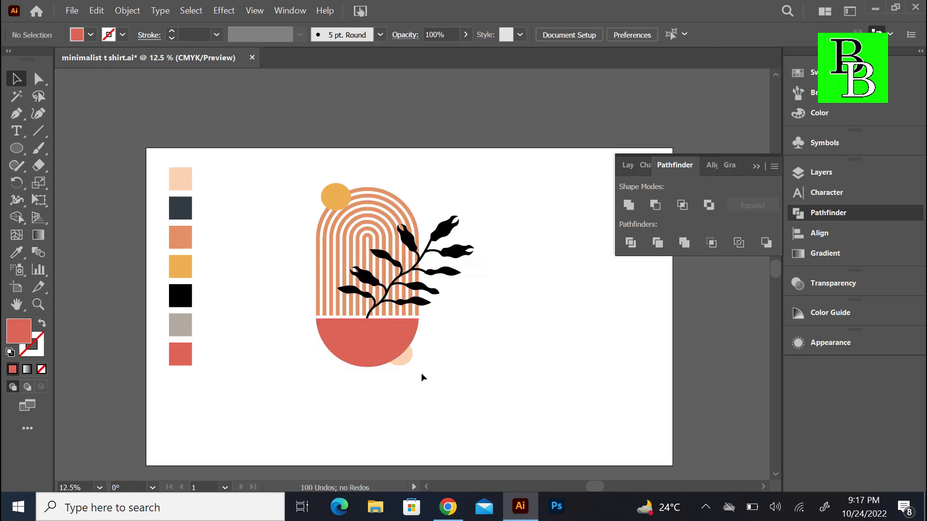
- Bring the peach ellipse to the front so it sits above the red base
{"action": "left_click", "coordinate": [408, 357]}
{"action": "right_click", "coordinate": [410, 360]}
{"action": "mouse_move", "coordinate": [488, 288]}
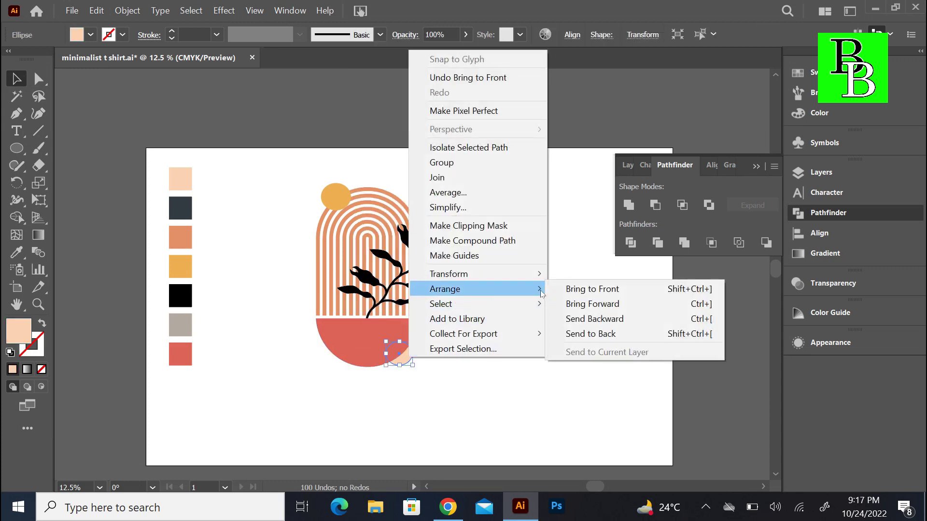
{"action": "left_click", "coordinate": [578, 295]}
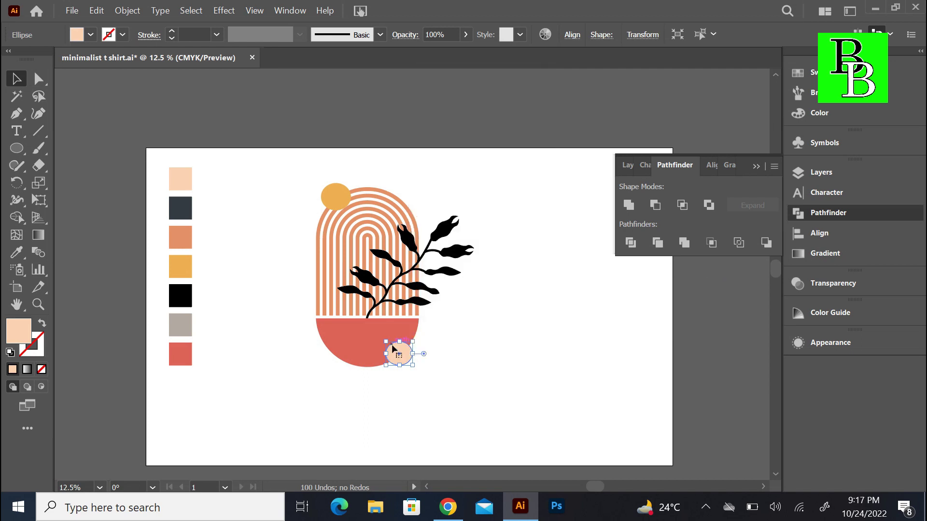
- Set the opacity of the base, both accent ellipses and the striped arch to 92%
{"action": "left_click", "coordinate": [360, 348]}
{"action": "left_click", "coordinate": [396, 374]}
{"action": "left_click", "coordinate": [389, 353]}
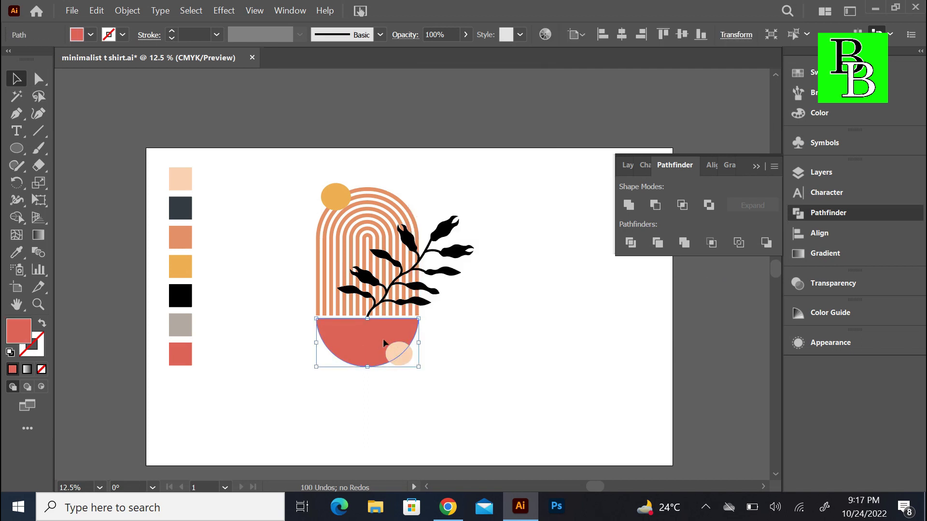
{"action": "left_click", "coordinate": [399, 354], "text": "shift"}
{"action": "left_click", "coordinate": [340, 235], "text": "shift"}
{"action": "left_click", "coordinate": [330, 195], "text": "shift"}
{"action": "left_click", "coordinate": [456, 33]}
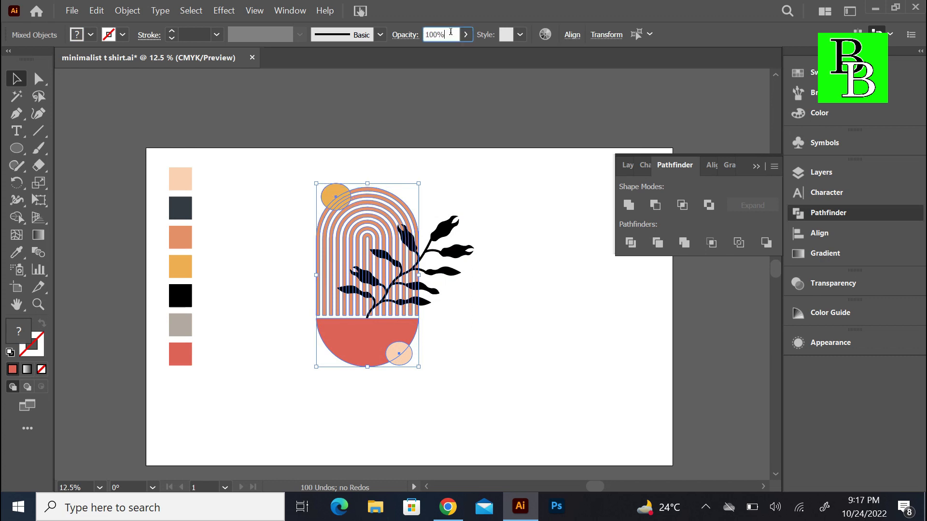
{"action": "key", "text": "BackSpace"}
{"action": "type", "text": "92"}
{"action": "left_click", "coordinate": [510, 238]}
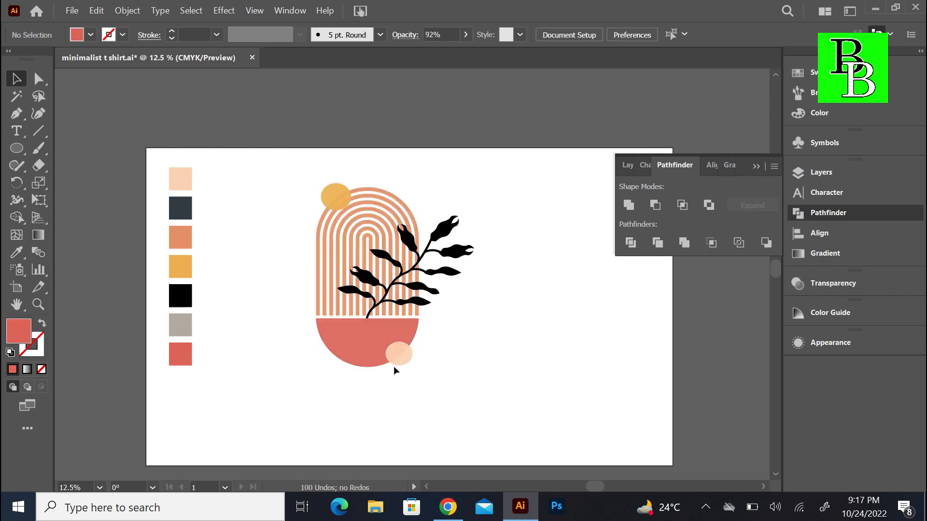
- Reduce the red half-ellipse base's opacity to 85%
{"action": "left_click", "coordinate": [368, 319]}
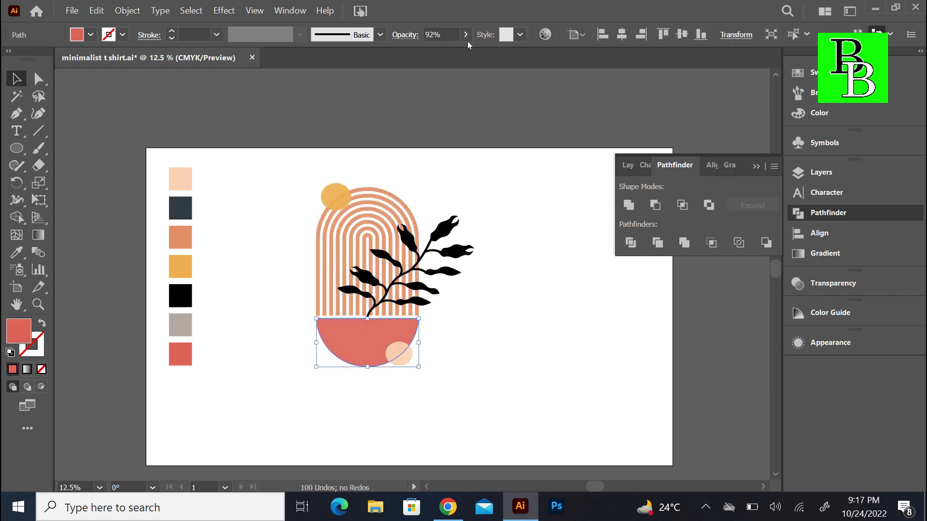
{"action": "left_click", "coordinate": [444, 31]}
{"action": "key", "text": "BackSpace"}
{"action": "type", "text": "85"}
{"action": "left_click", "coordinate": [561, 290]}
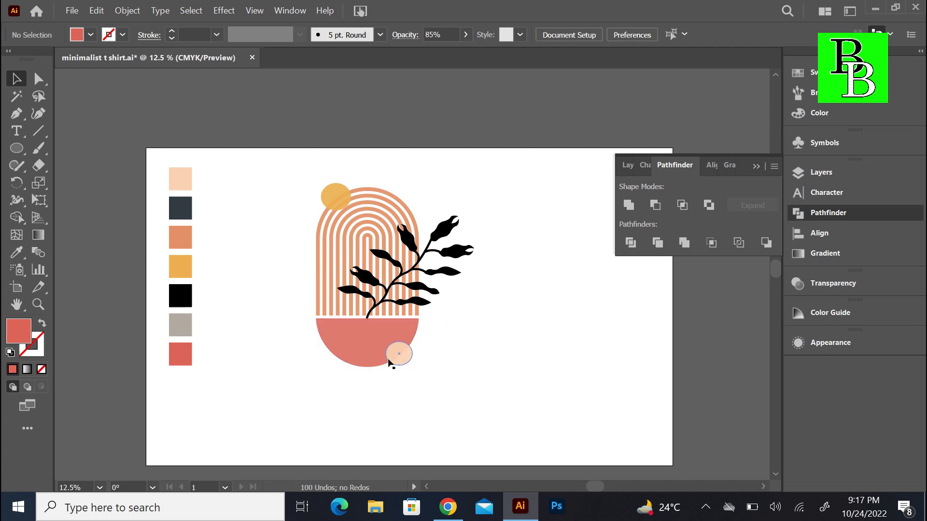
- Reduce the striped arch's opacity to 85%
{"action": "key", "text": "ctrl+equal"}
{"action": "key", "text": "ctrl+equal"}
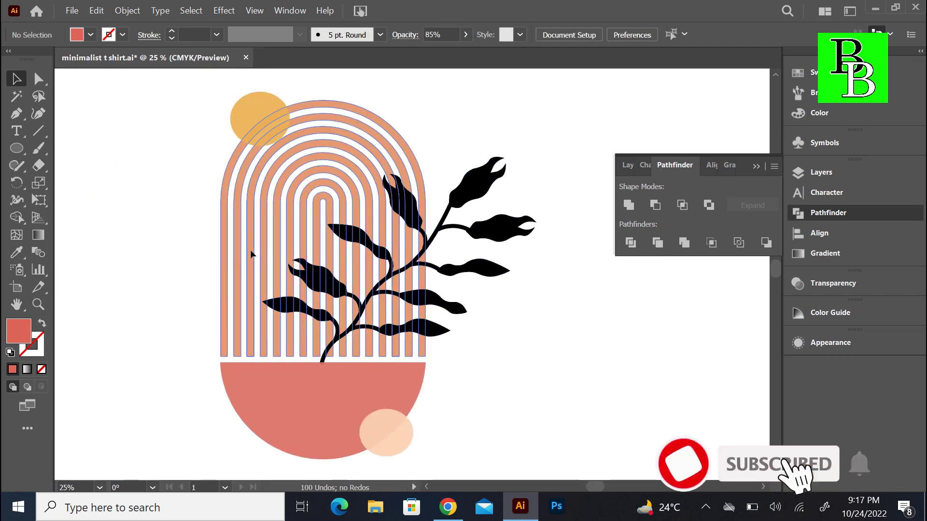
{"action": "left_click", "coordinate": [251, 253]}
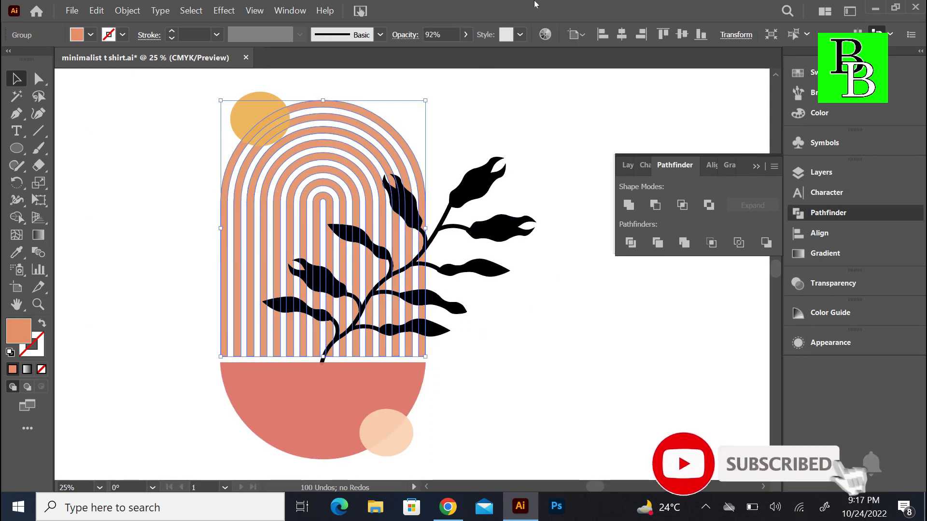
{"action": "left_click", "coordinate": [440, 36]}
{"action": "type", "text": "85"}
{"action": "left_click", "coordinate": [549, 295]}
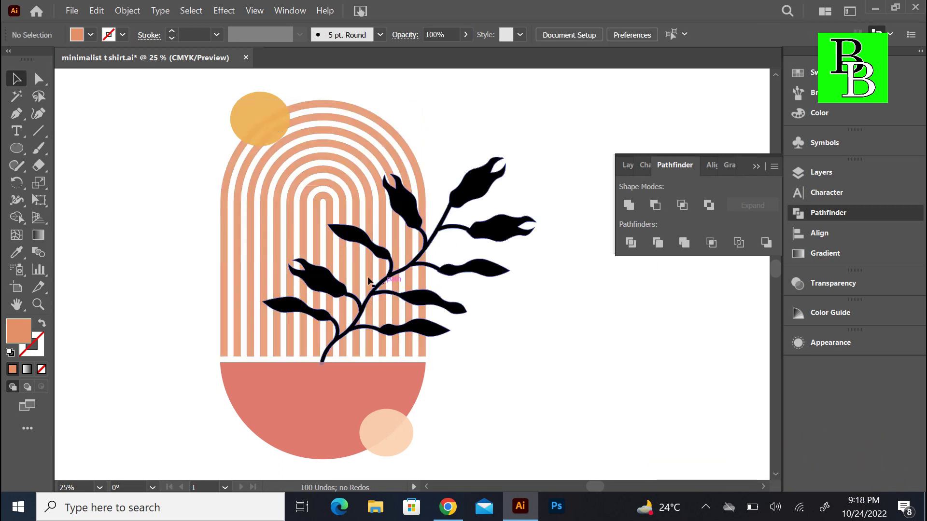
- Fill the leafy branch with the dark slate palette swatch using the Eyedropper and collapse the floating Pathfinder panel
{"action": "left_click", "coordinate": [442, 231]}
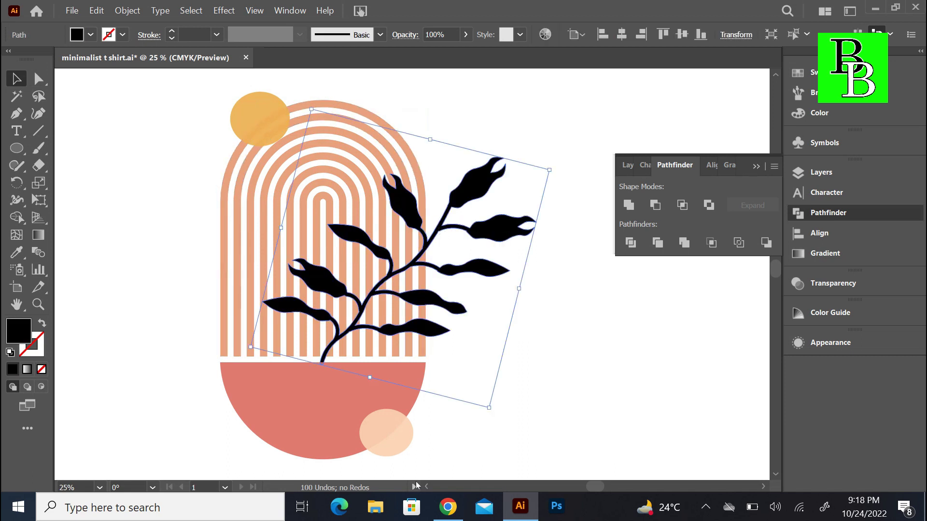
{"action": "left_click", "coordinate": [428, 485]}
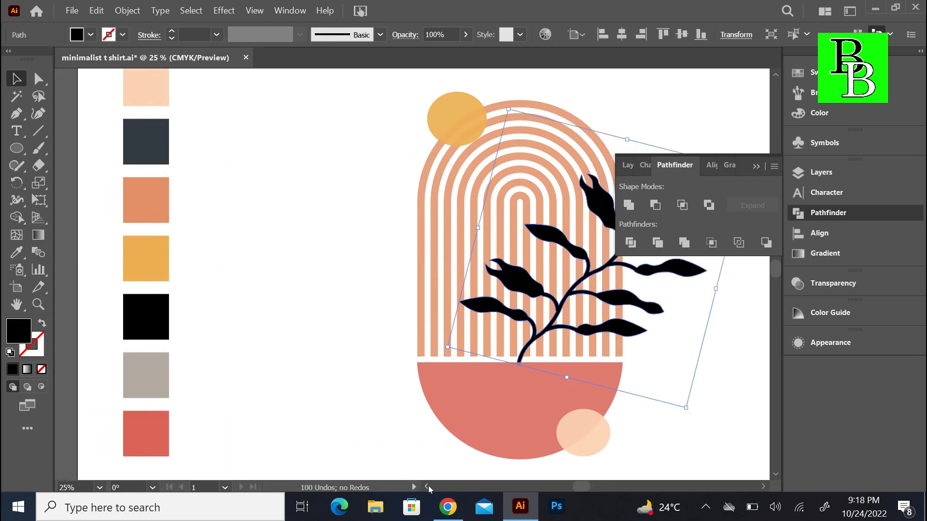
{"action": "key", "text": "i"}
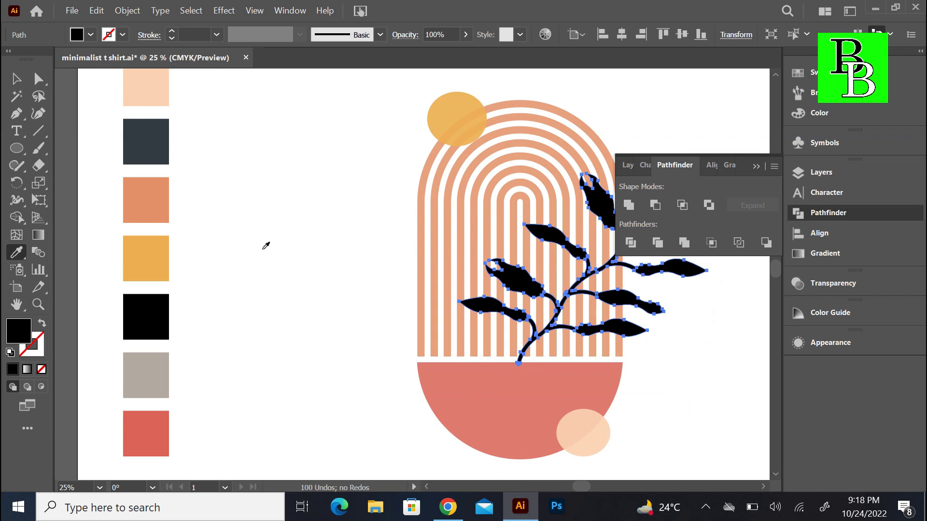
{"action": "left_click", "coordinate": [150, 143]}
{"action": "key", "text": "v"}
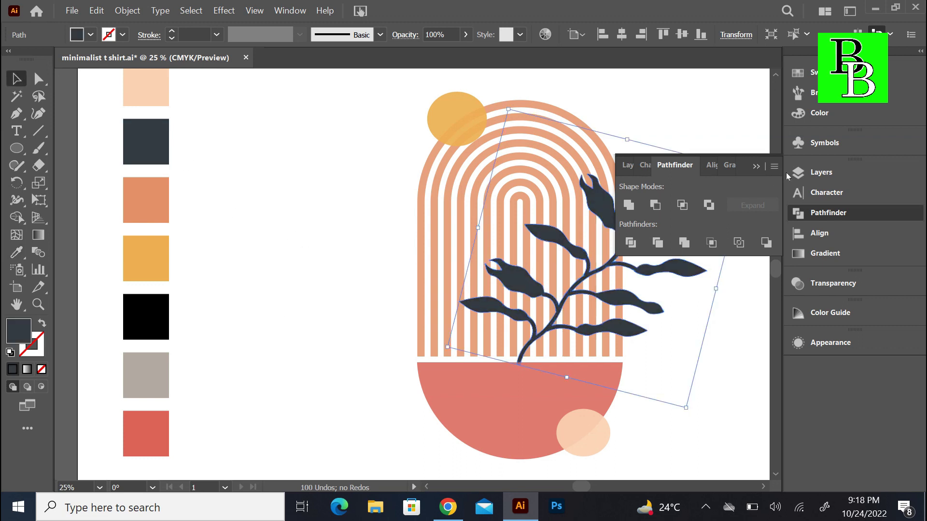
{"action": "left_click", "coordinate": [759, 166]}
{"action": "key", "text": "ctrl+minus"}
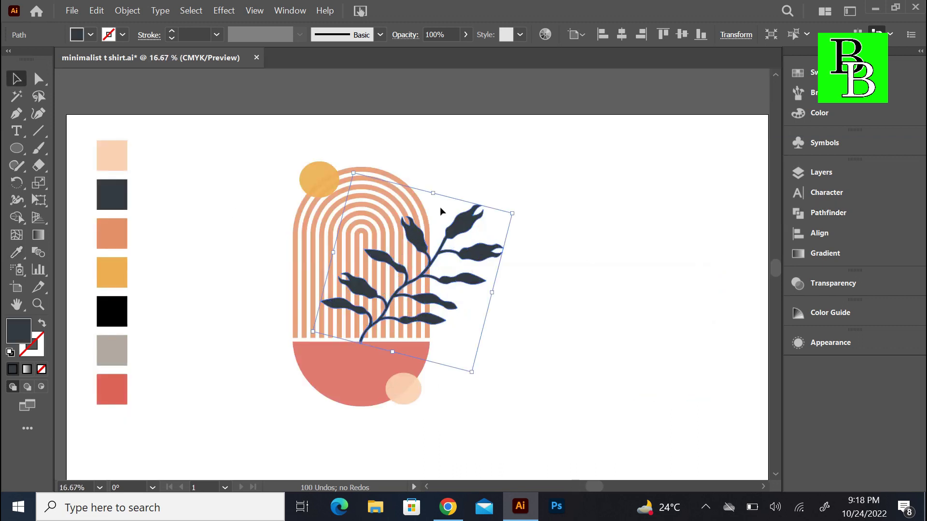
- Copy the complete artwork without the palette swatches and open the Hanging T-Shirt Mockup file in Photoshop
{"action": "left_click", "coordinate": [236, 202]}
{"action": "left_click_drag", "start_coordinate": [284, 147], "coordinate": [505, 436]}
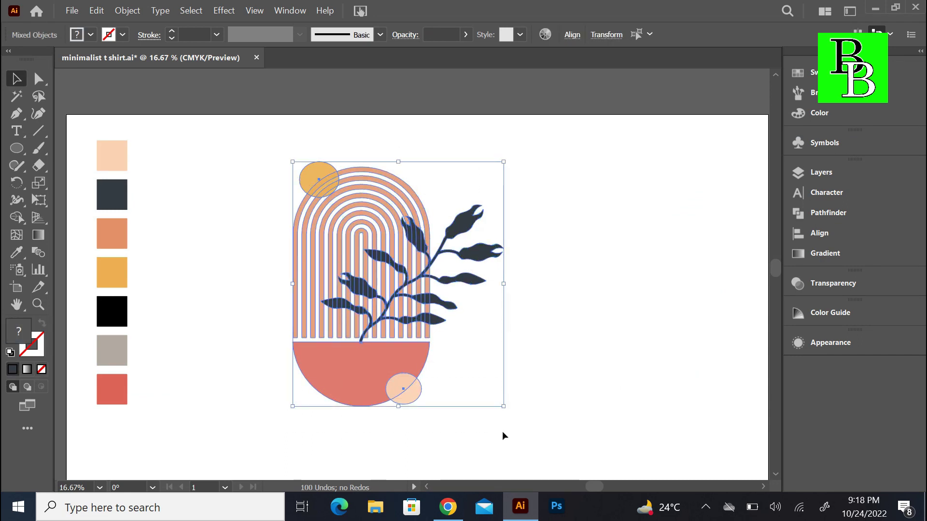
{"action": "left_click", "coordinate": [378, 515]}
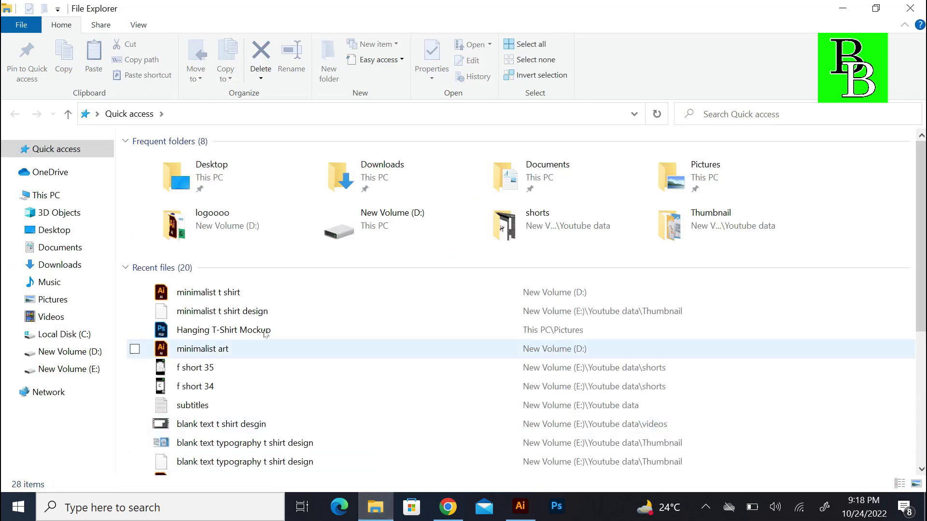
{"action": "left_click", "coordinate": [215, 330]}
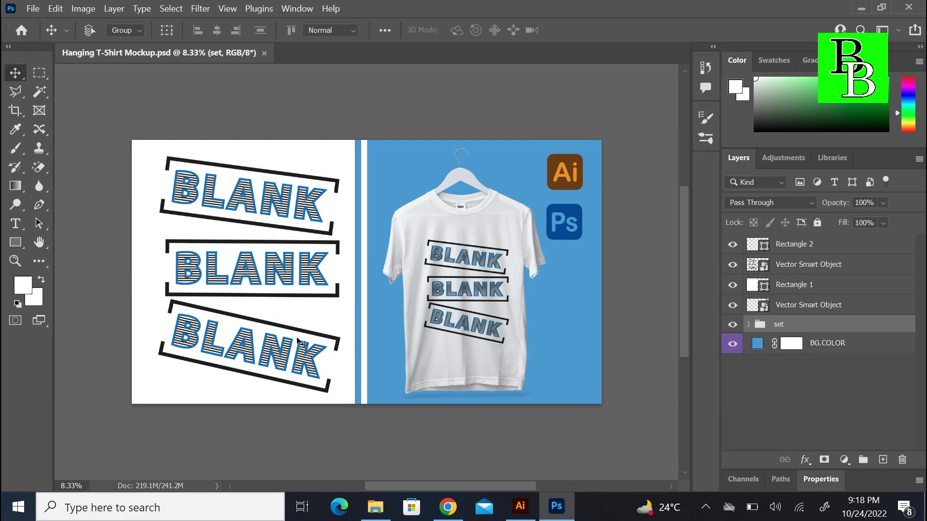
- Delete the upper Vector Smart Object layer holding the large BLANK artwork beside the shirt
{"action": "left_click", "coordinate": [797, 260]}
{"action": "key", "text": "Delete"}
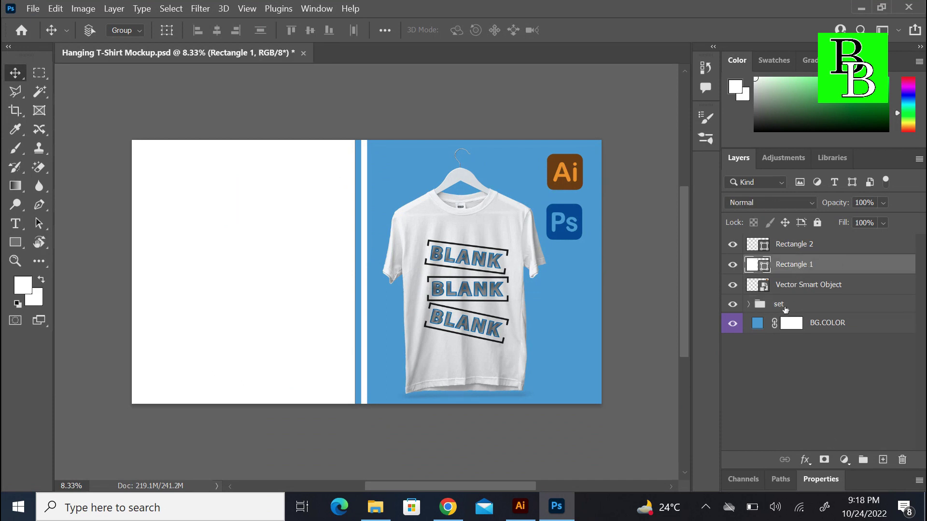
{"action": "left_click", "coordinate": [756, 308]}
{"action": "double_click", "coordinate": [750, 306]}
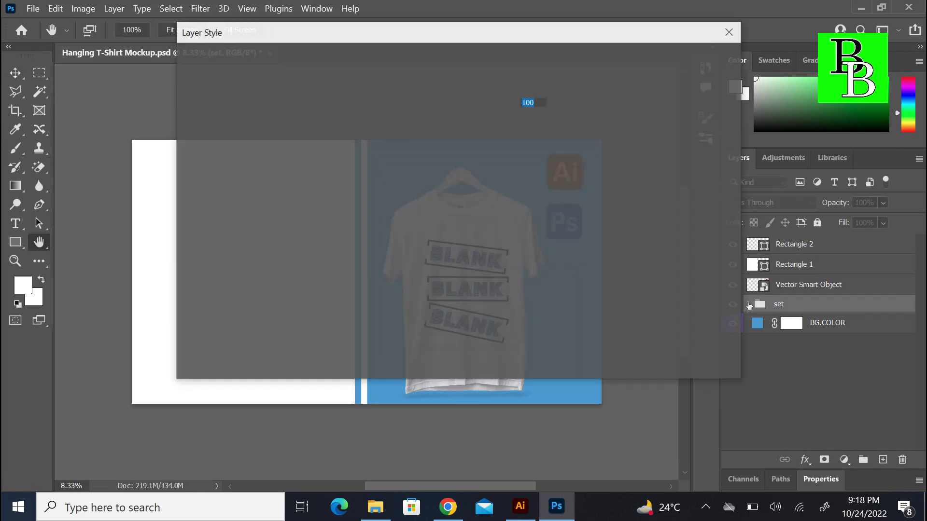
{"action": "left_click", "coordinate": [686, 65]}
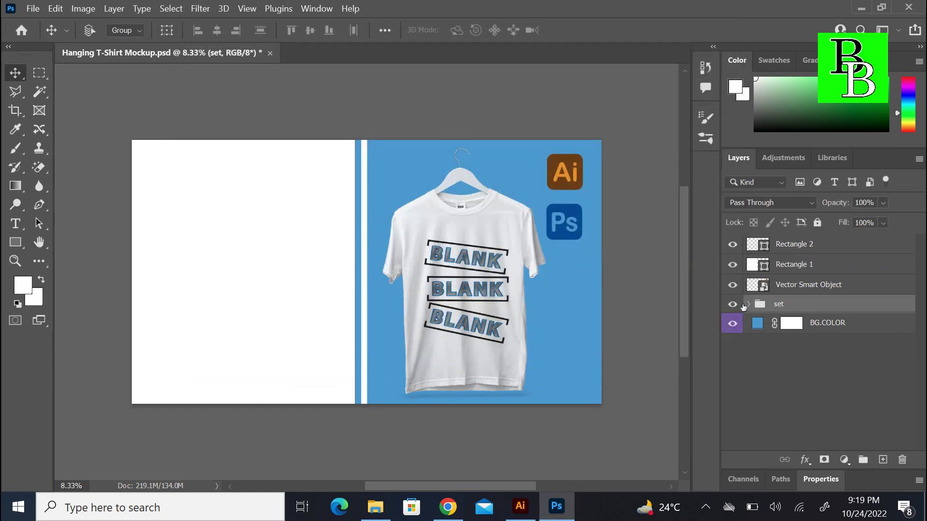
- Open the DESIGN HERE smart object inside the set group and delete the old design from its contents
{"action": "left_click", "coordinate": [747, 304]}
{"action": "double_click", "coordinate": [786, 360]}
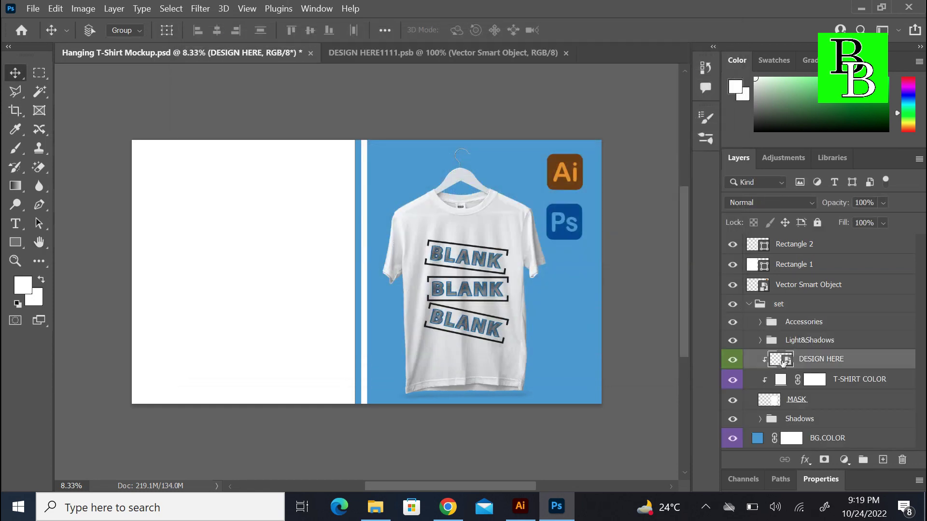
{"action": "key", "text": "Delete"}
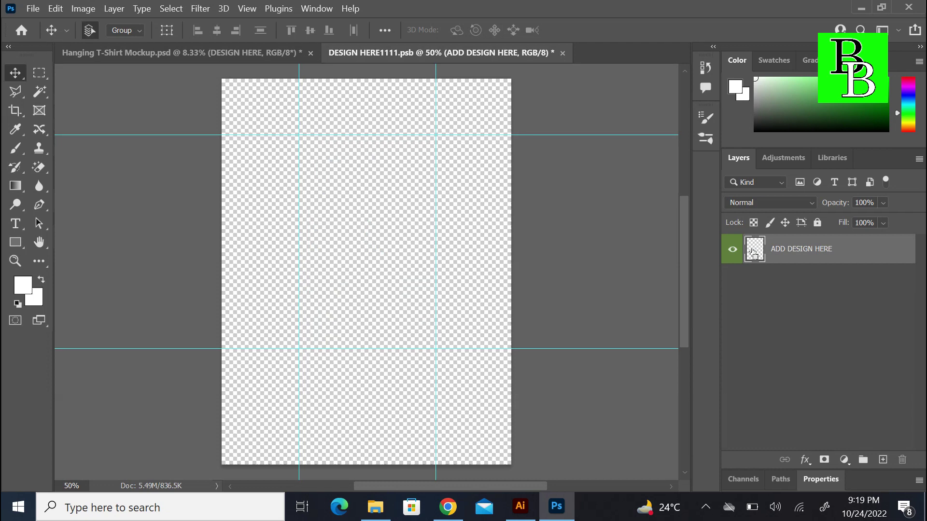
- Paste the artwork as a smart object, scale it to about 47% and place it between the guides
{"action": "key", "text": "ctrl+v"}
{"action": "left_click", "coordinate": [524, 120]}
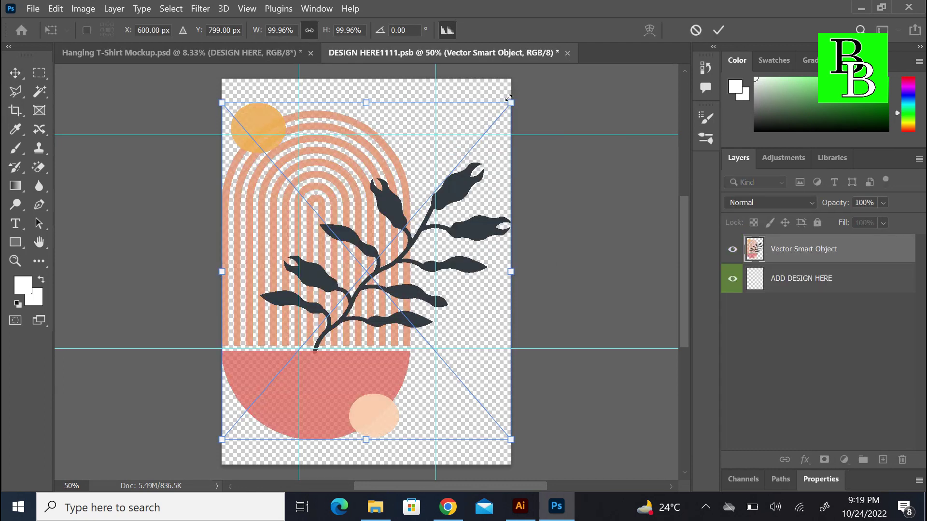
{"action": "left_click_drag", "start_coordinate": [489, 117], "coordinate": [389, 236]}
{"action": "left_click_drag", "start_coordinate": [222, 332], "coordinate": [282, 333]}
{"action": "left_click_drag", "start_coordinate": [340, 295], "coordinate": [367, 222]}
{"action": "left_click_drag", "start_coordinate": [307, 259], "coordinate": [297, 258]}
{"action": "left_click_drag", "start_coordinate": [349, 273], "coordinate": [349, 258]}
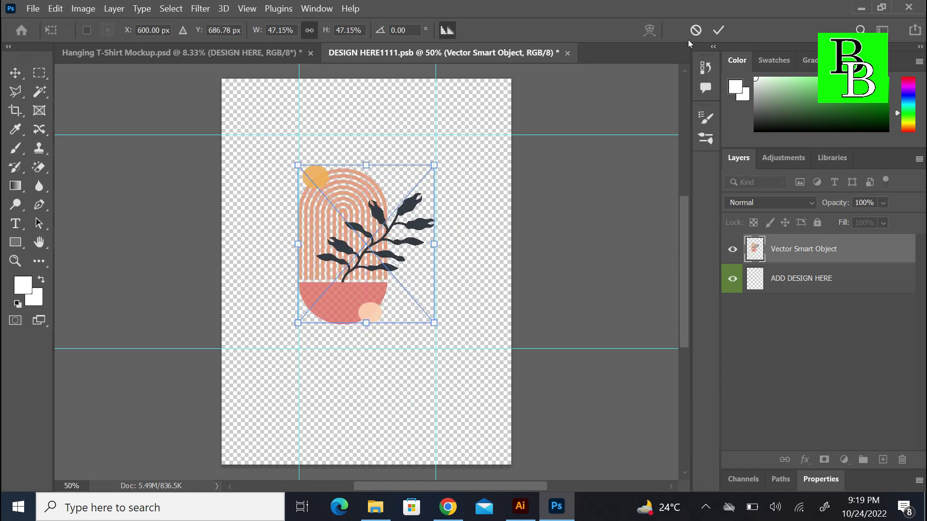
{"action": "left_click", "coordinate": [719, 30]}
- Save the smart object's contents and close it to return to the T-shirt mockup
{"action": "key", "text": "ctrl+s"}
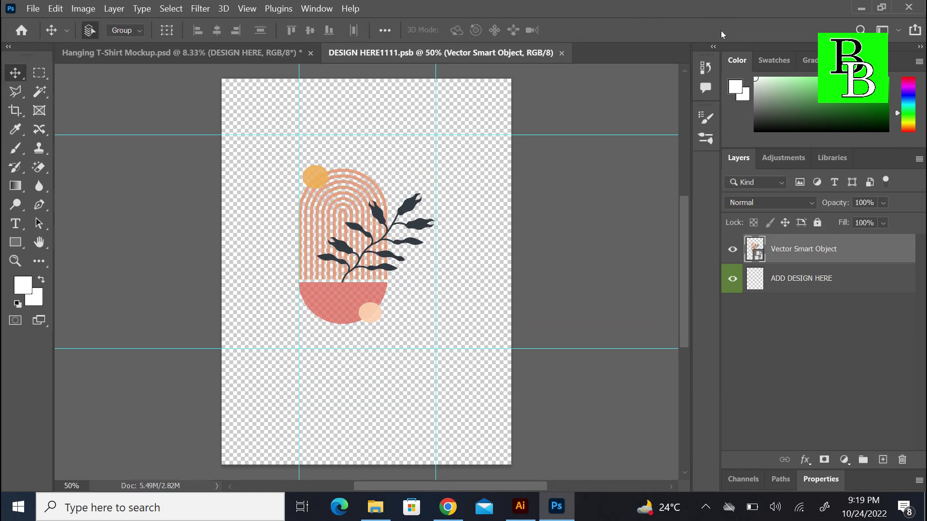
{"action": "key", "text": "ctrl+w"}
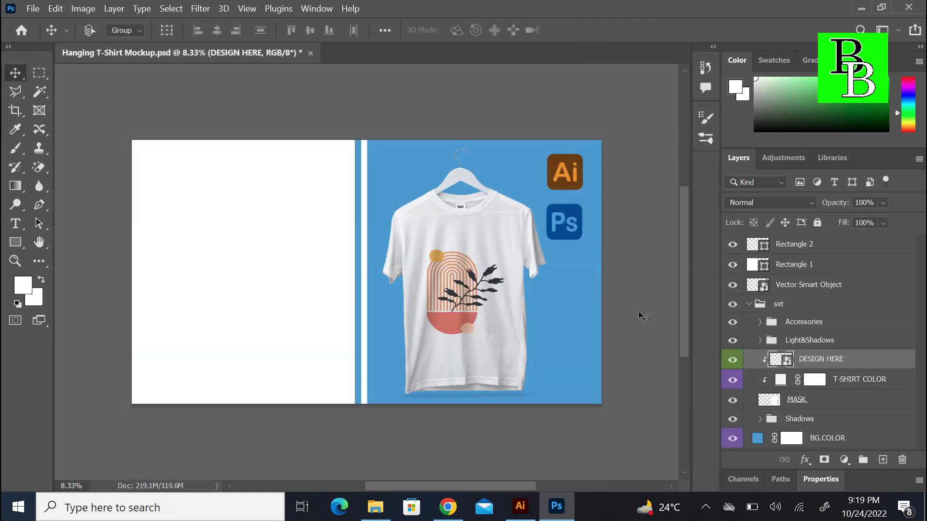
- Paste the artwork into the mockup as a smart object, move its layer above Rectangle 2 and position it on the white panel
{"action": "key", "text": "ctrl"}
{"action": "key", "text": "ctrl+v"}
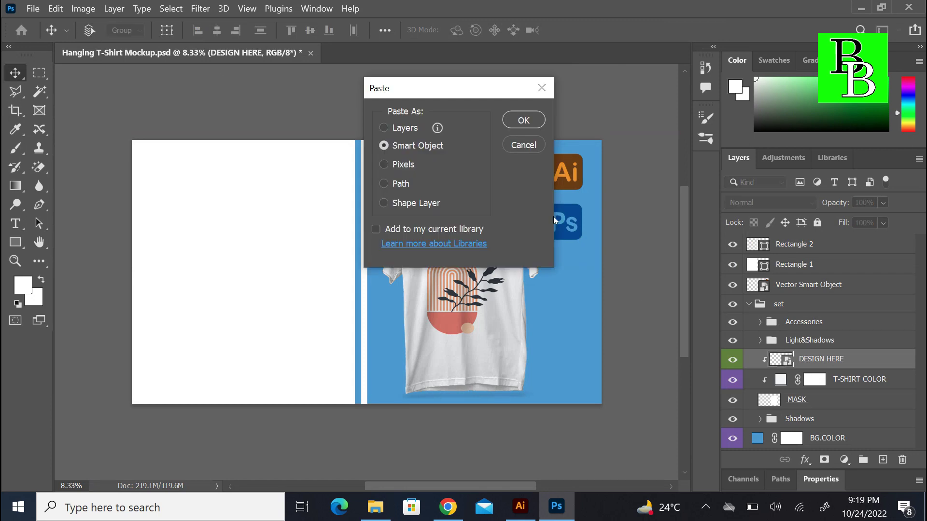
{"action": "left_click", "coordinate": [525, 121]}
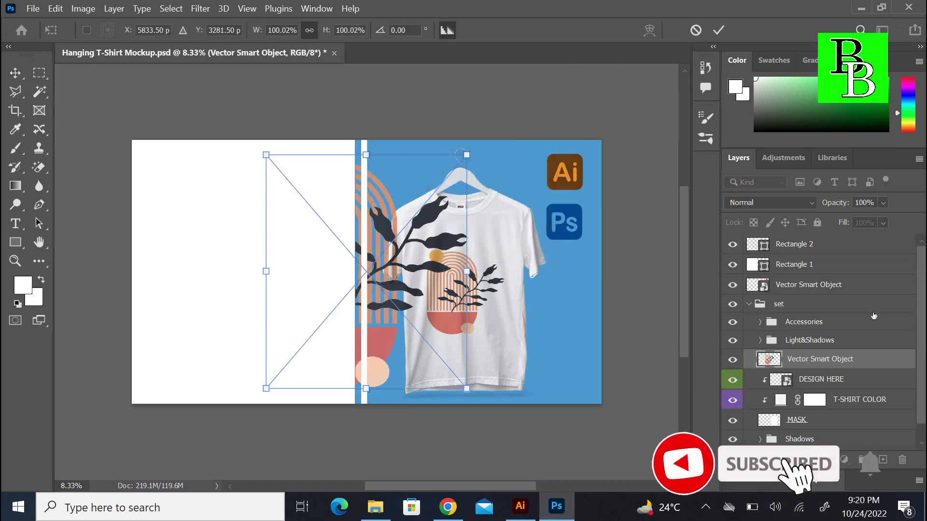
{"action": "left_click_drag", "start_coordinate": [841, 346], "coordinate": [836, 309]}
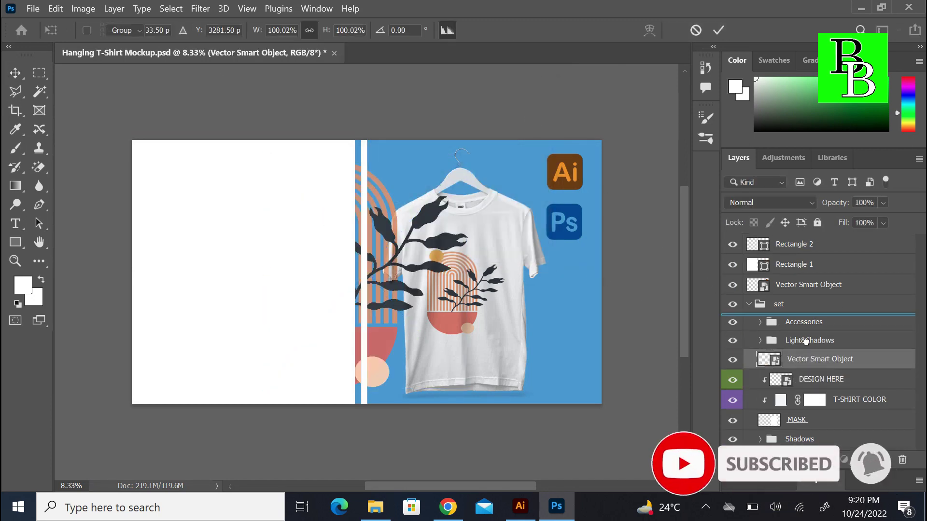
{"action": "left_click", "coordinate": [814, 360]}
{"action": "left_click_drag", "start_coordinate": [811, 360], "coordinate": [751, 243]}
{"action": "left_click_drag", "start_coordinate": [332, 333], "coordinate": [228, 352]}
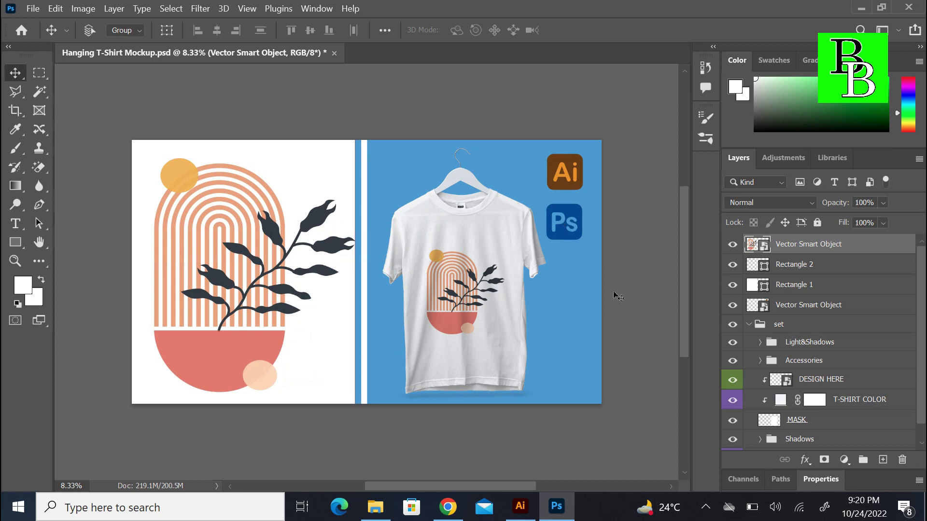
- Change the BG.COLOR fill layer's colour to a light tan
{"action": "scroll", "coordinate": [859, 330], "scroll_direction": "down", "scroll_amount": 1}
{"action": "double_click", "coordinate": [758, 441]}
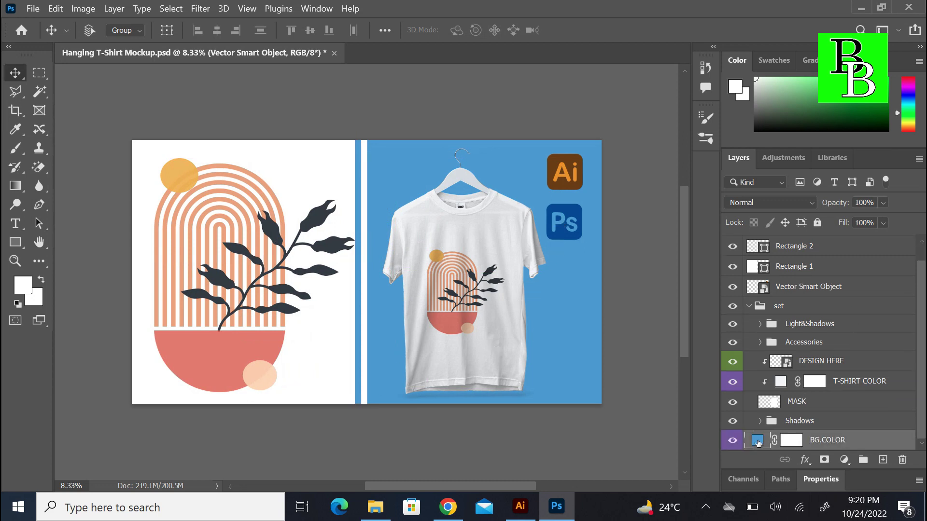
{"action": "left_click_drag", "start_coordinate": [712, 340], "coordinate": [708, 352]}
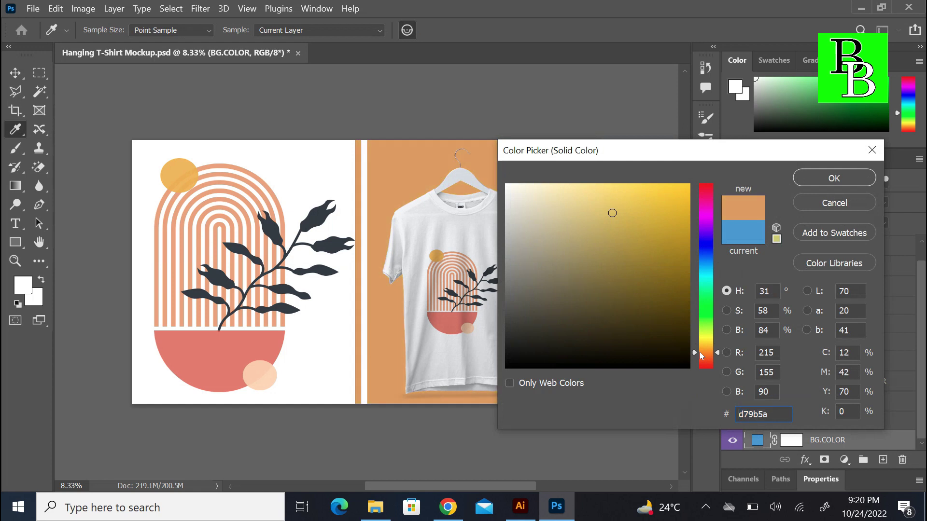
{"action": "left_click", "coordinate": [577, 307]}
{"action": "left_click", "coordinate": [556, 230]}
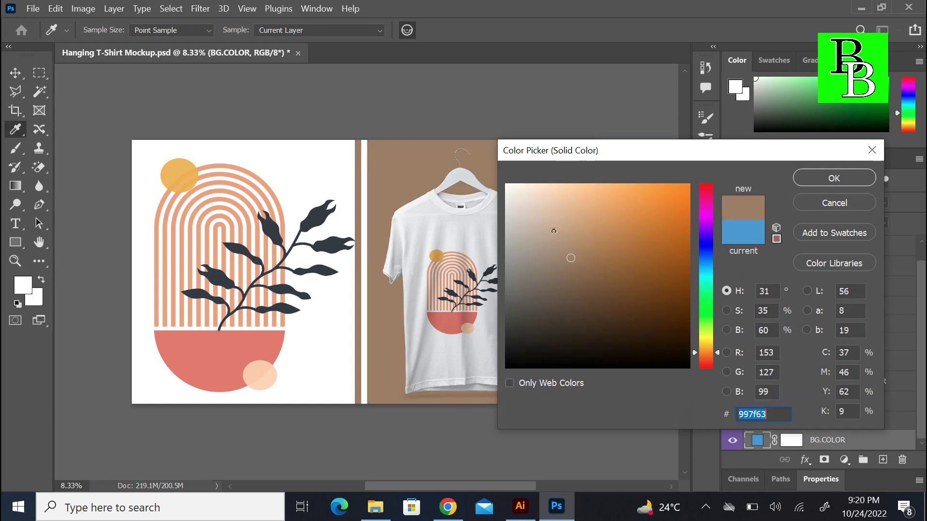
{"action": "left_click", "coordinate": [845, 180]}
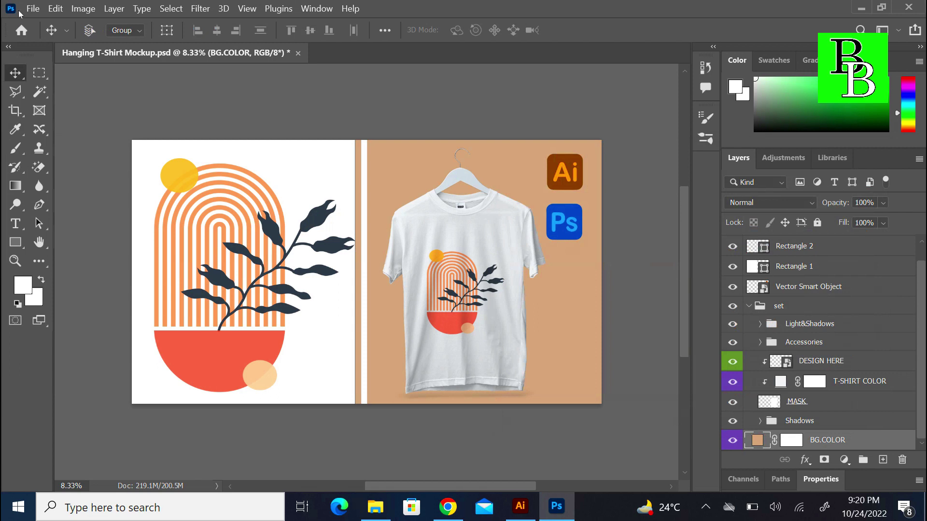
- Bring up the file commands for the finished mockup document
{"action": "left_click", "coordinate": [31, 8]}
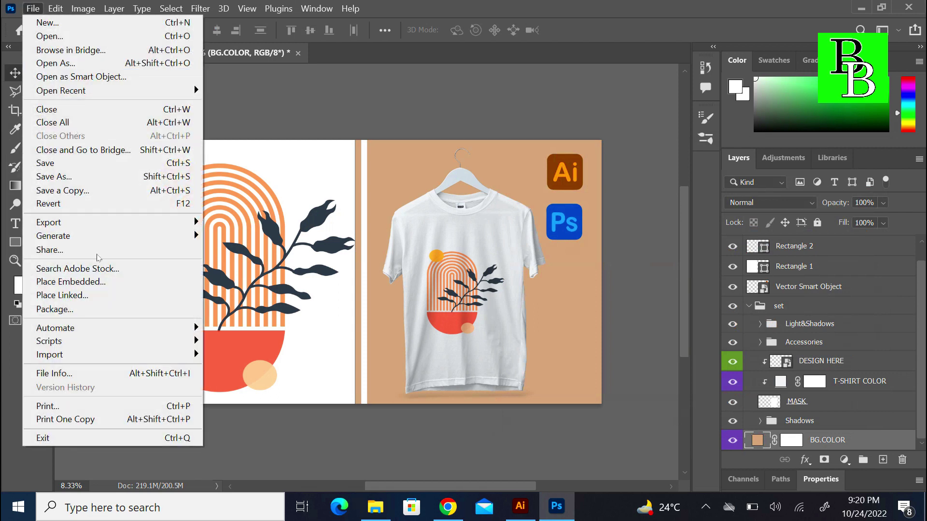